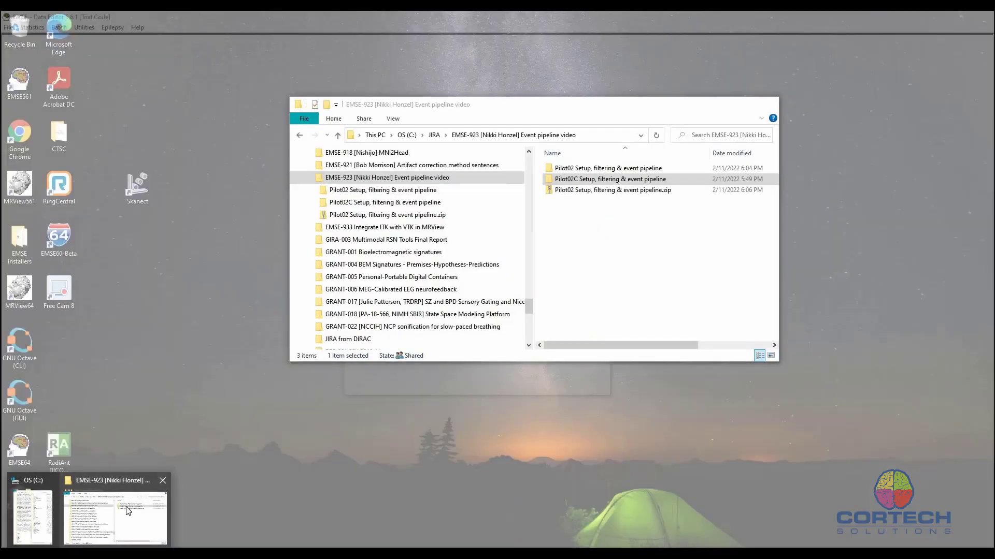
Step: Switch to File Explorer, examine the Pilot02 Setup, filtering & event pipeline folder and its zip archive, and return inside the folder
click(127, 507)
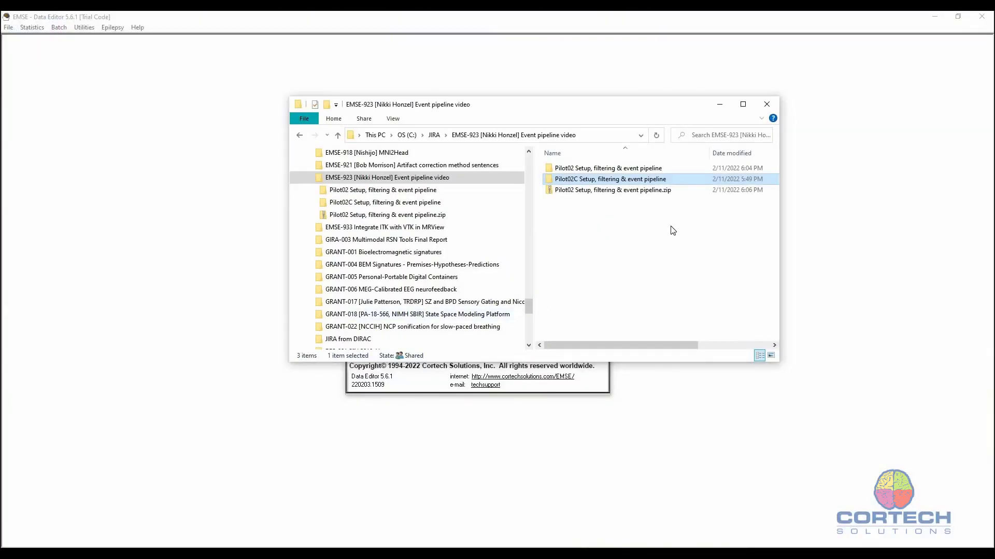
double_click(630, 169)
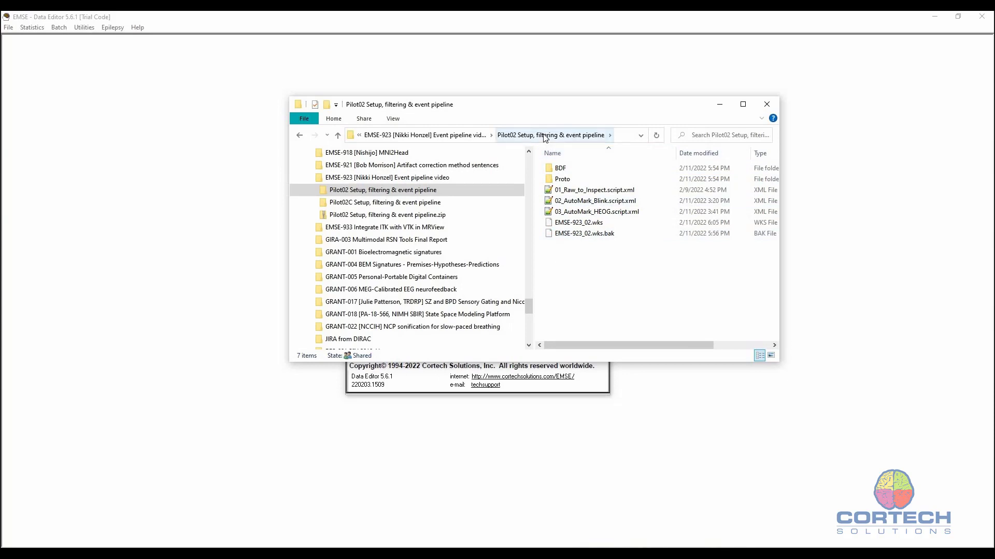
click(459, 136)
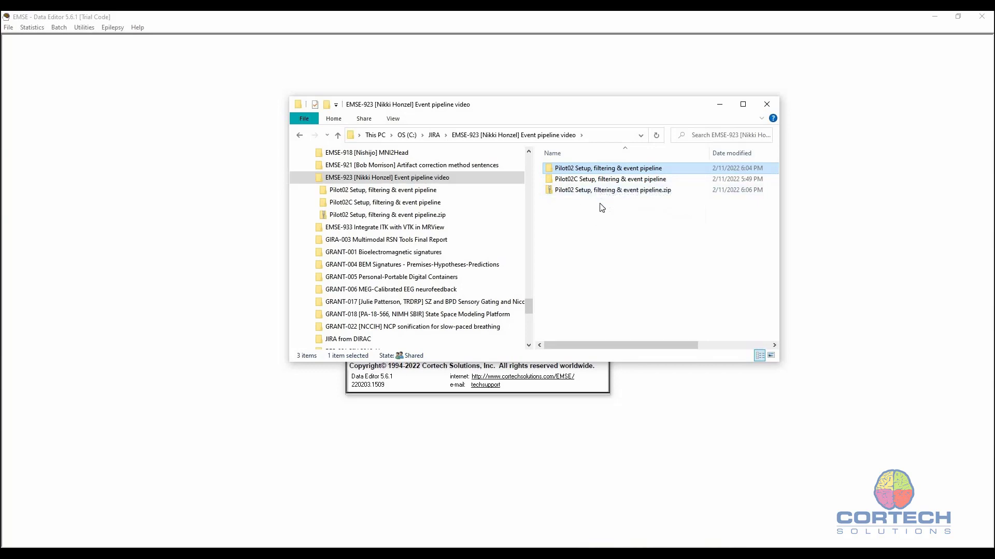
click(569, 191)
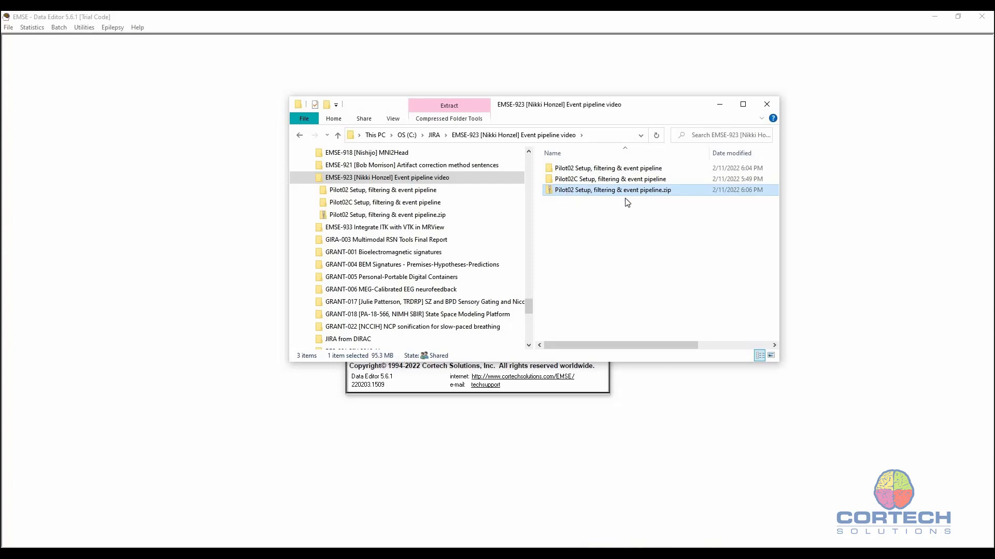
double_click(592, 168)
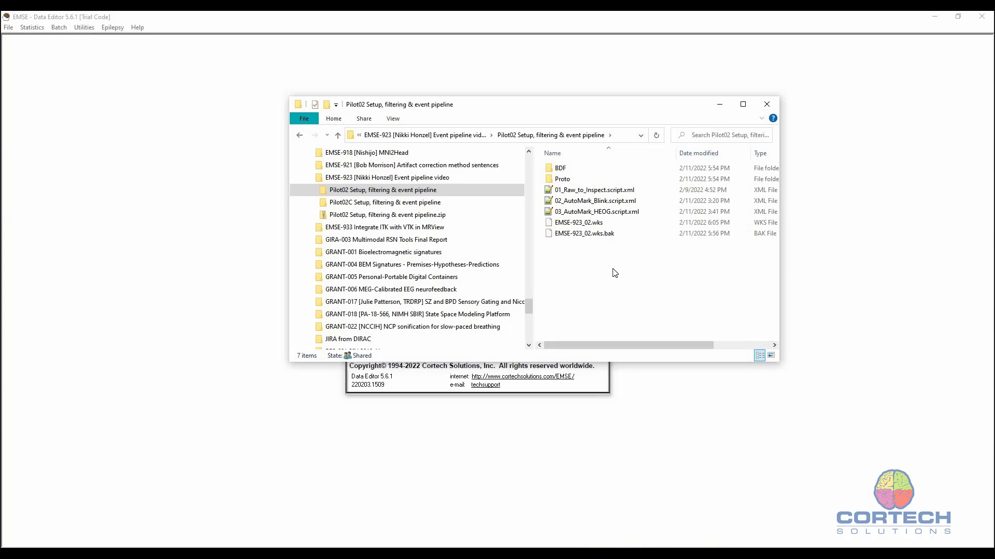
Step: Examine the files in the BDF and Proto subfolders of the Pilot02 folder
click(568, 171)
double_click(568, 171)
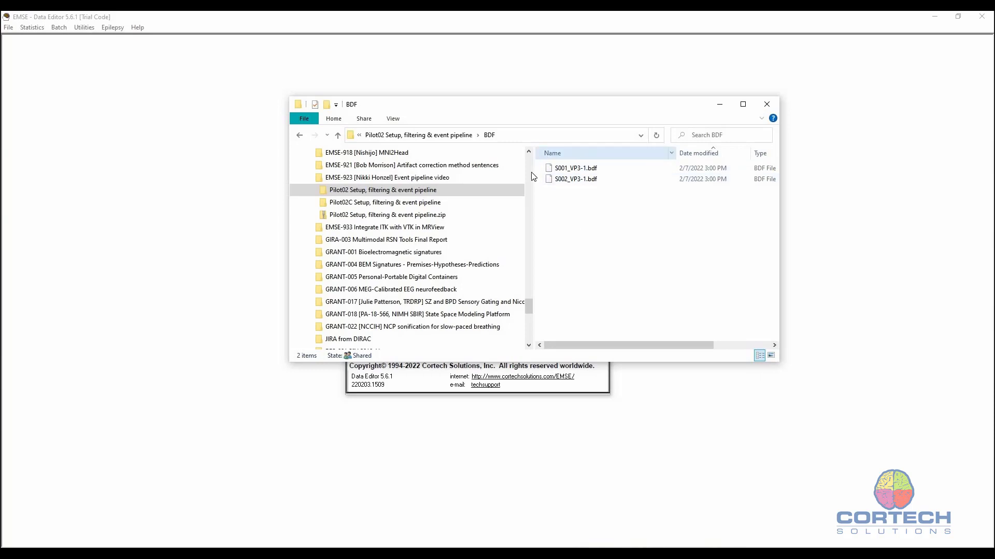
click(419, 136)
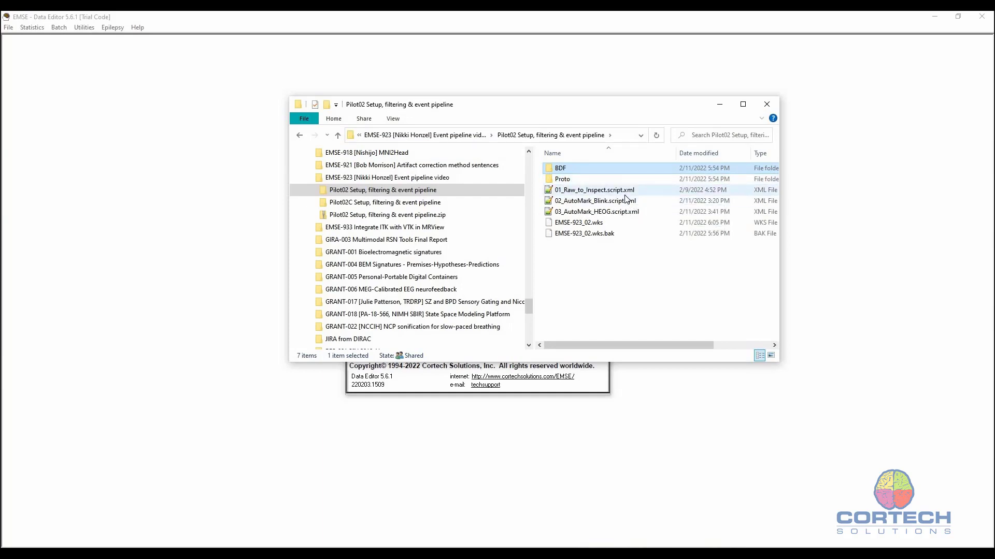
double_click(564, 180)
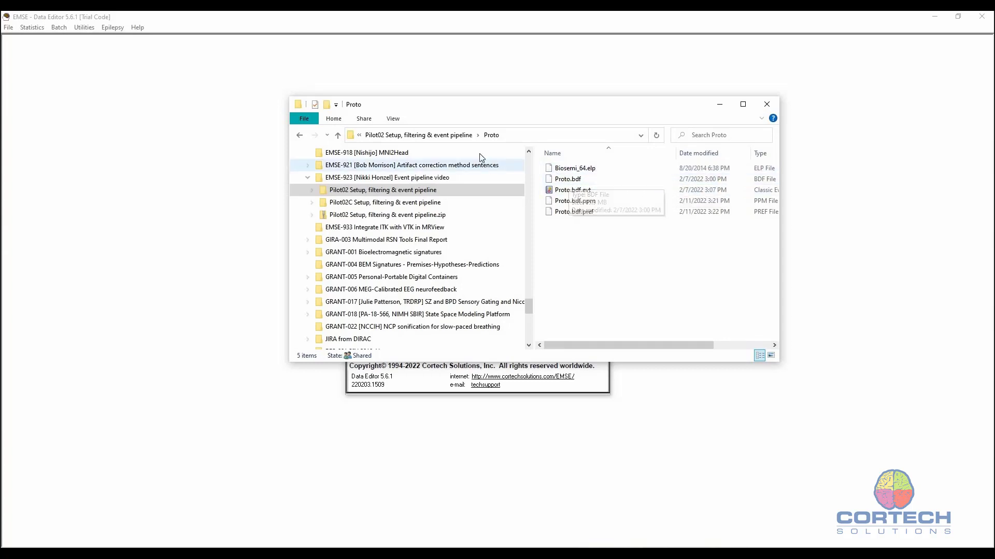
click(441, 136)
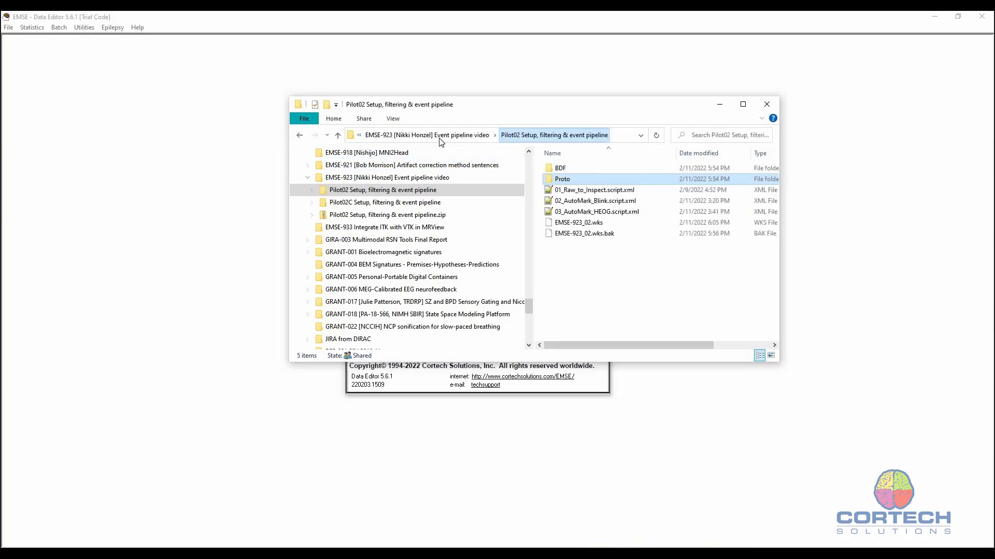
double_click(580, 166)
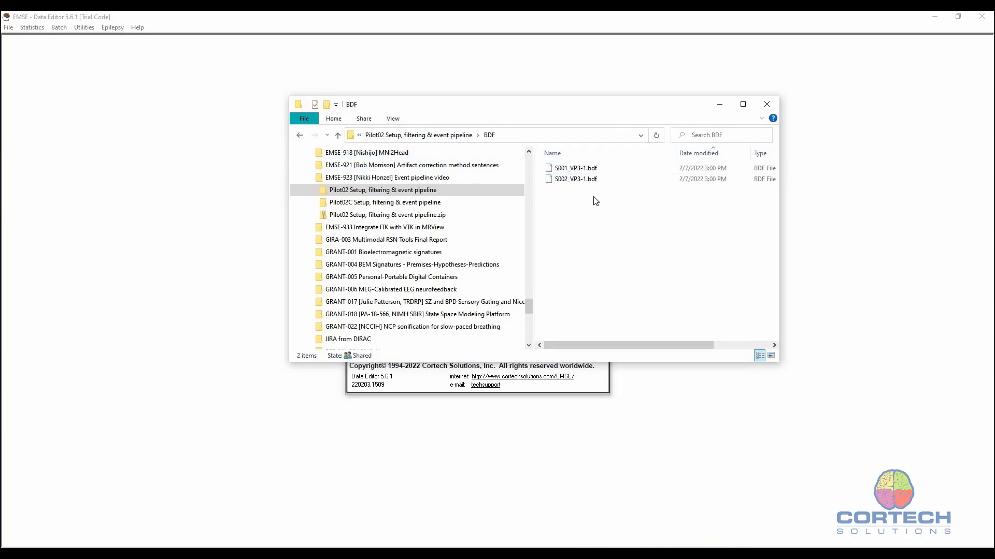
click(446, 136)
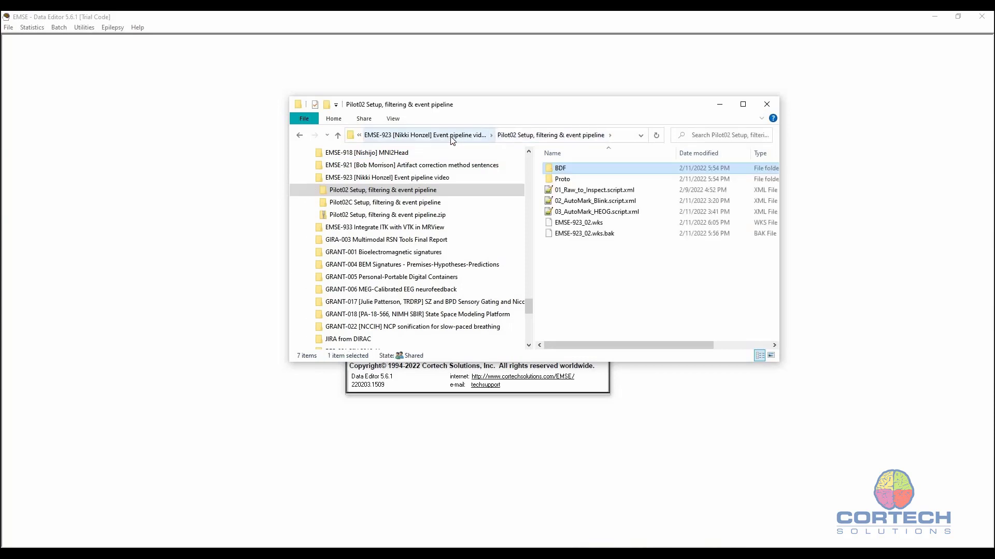
Step: Examine Proto.bdf.ppm and Proto.bdf.pref in the Proto subfolder and return to the Pilot02 folder
double_click(577, 179)
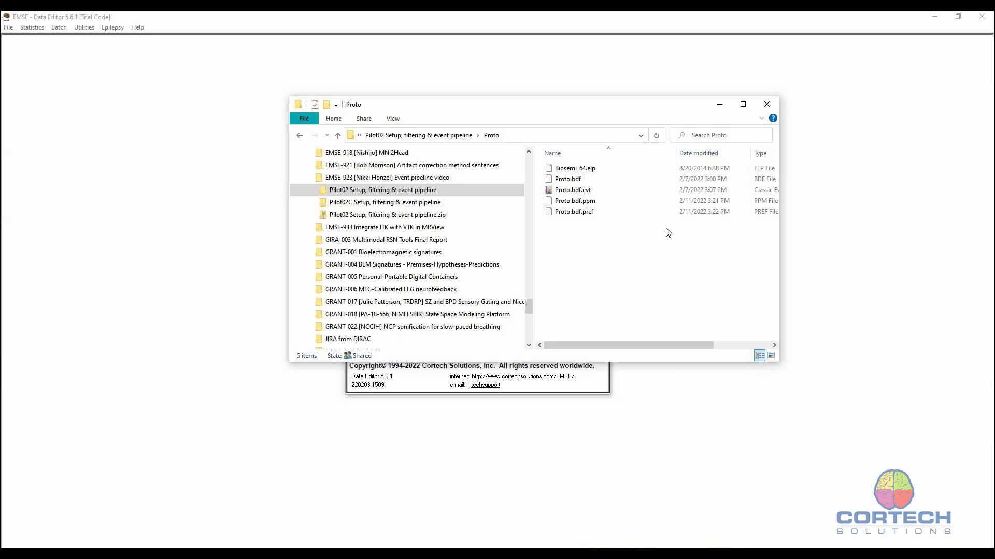
click(620, 206)
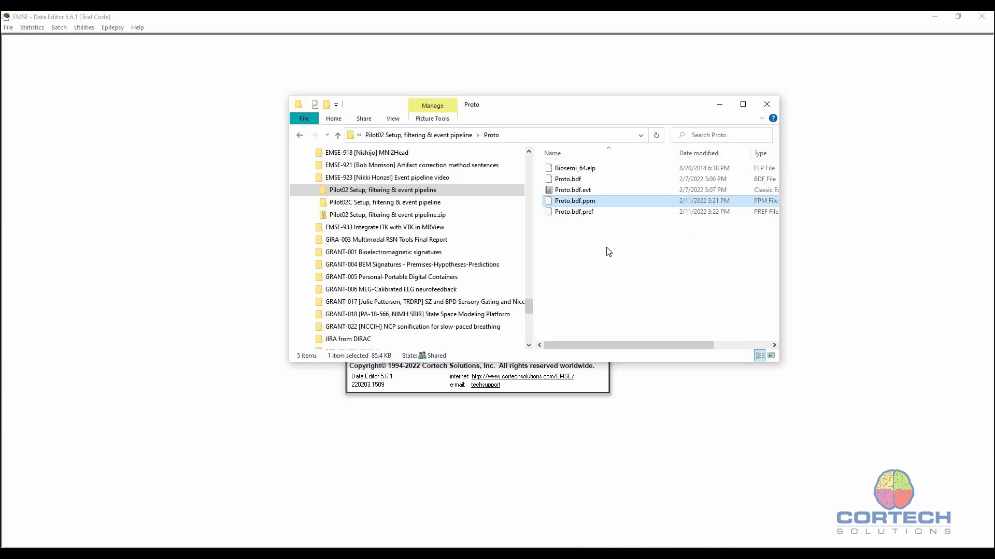
click(603, 214)
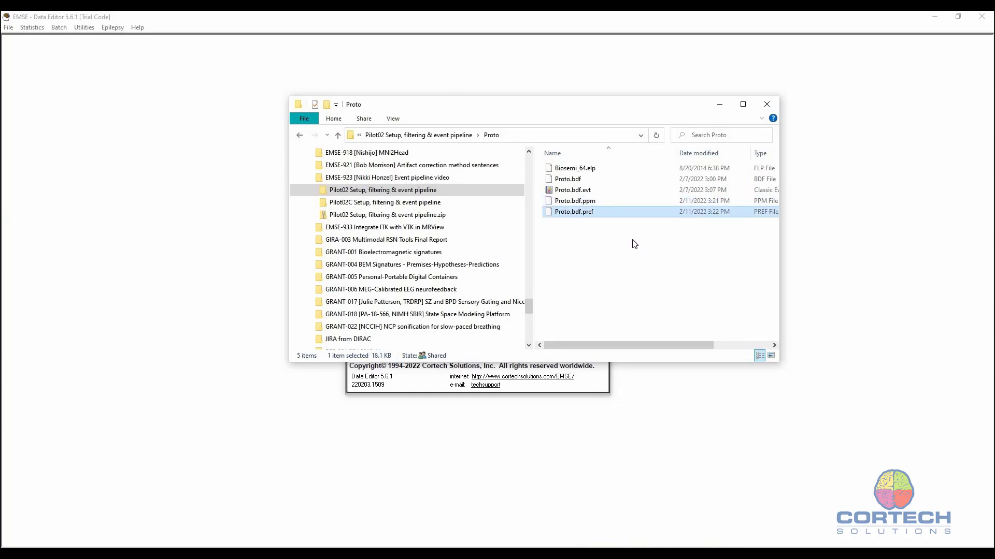
click(447, 136)
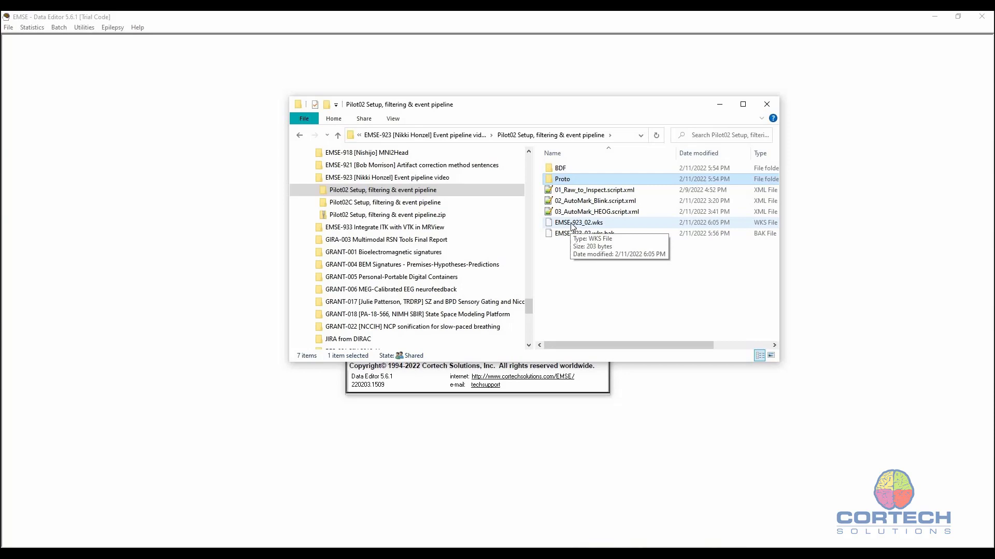
Step: Review the 01_Raw_to_Inspect, 02_AutoMark_Blink and 03_AutoMark_HEOG script files and minimize the File Explorer window
click(649, 191)
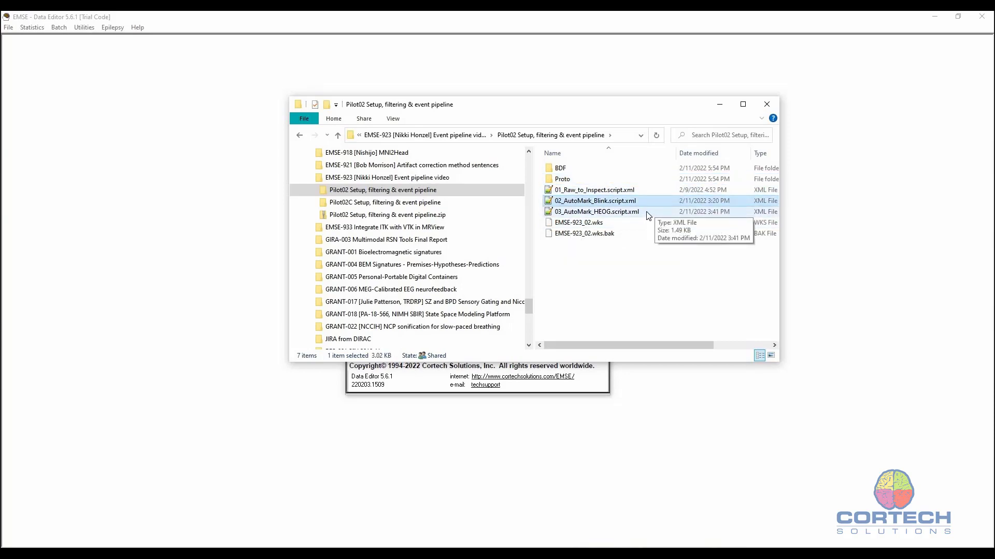
click(648, 213)
click(694, 191)
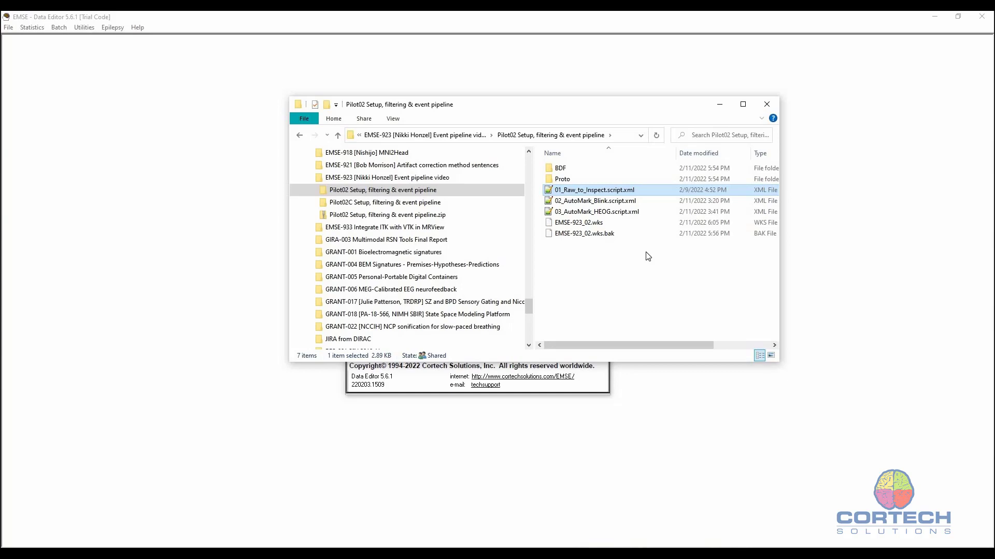
click(614, 202)
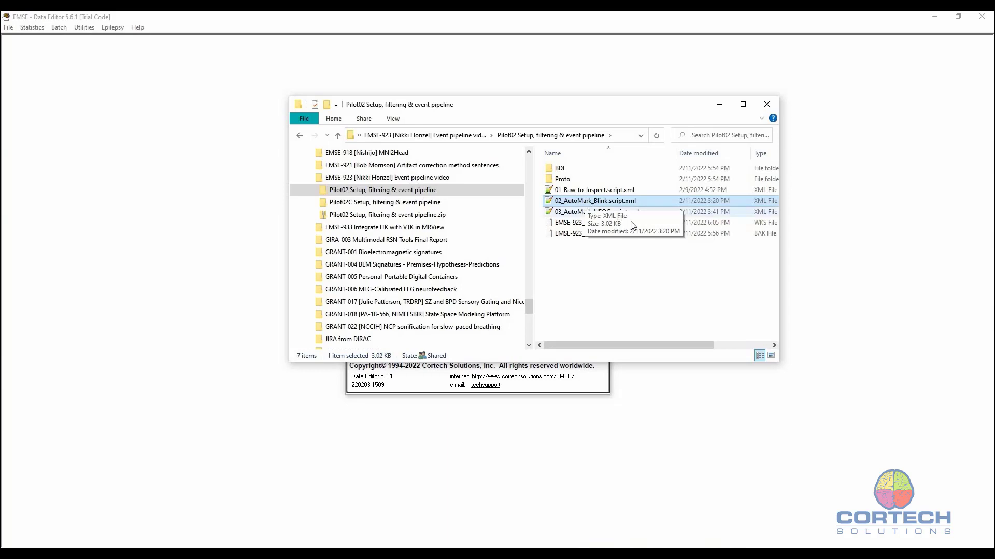
click(620, 213)
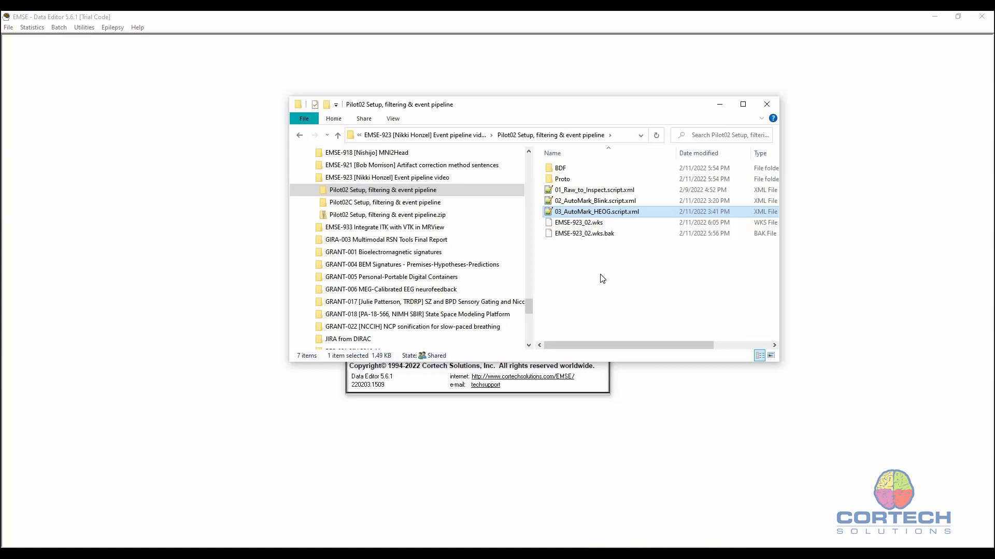
click(719, 104)
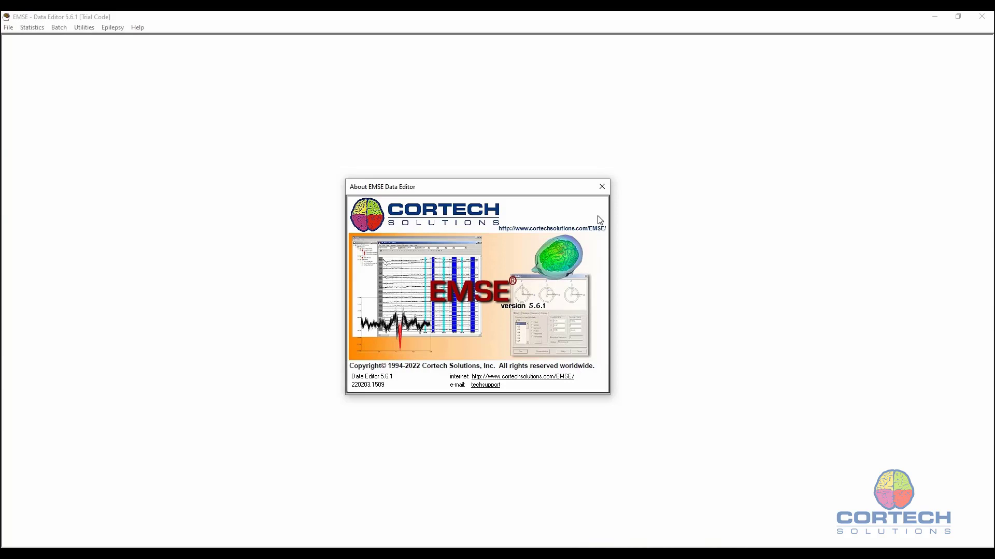
Step: Dismiss the About window and open the workspace EMSE-923_02.wks from the Pilot02 Setup, filtering & event pipeline folder
click(602, 187)
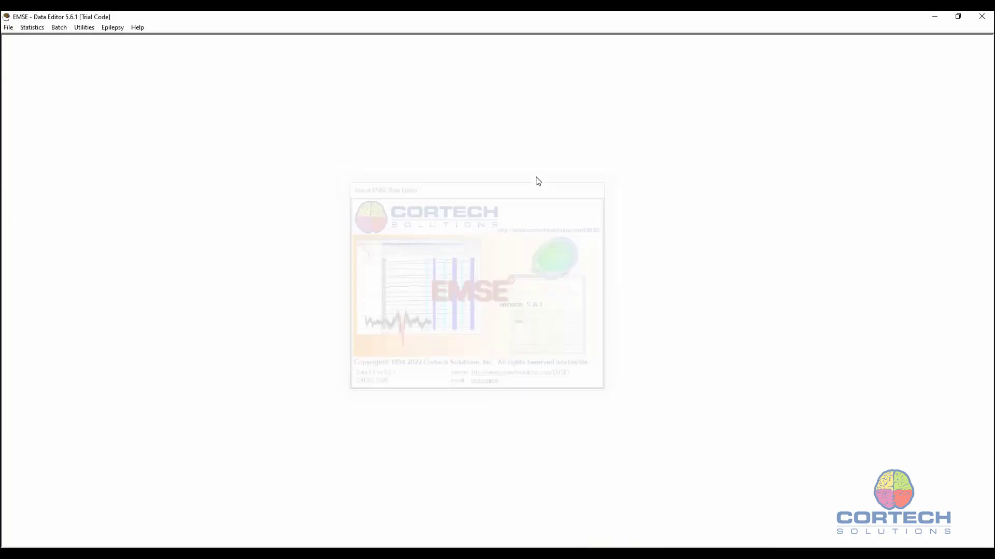
click(8, 29)
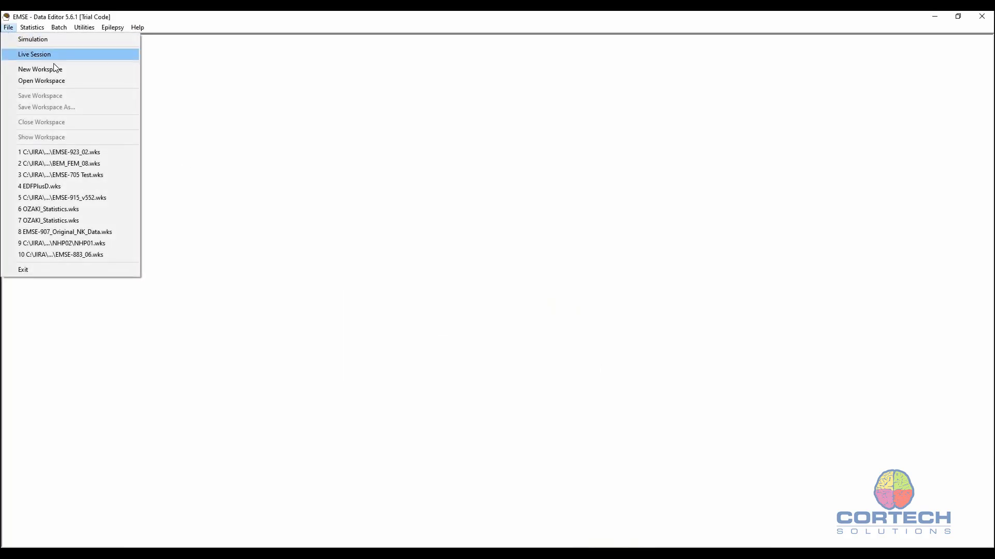
click(45, 80)
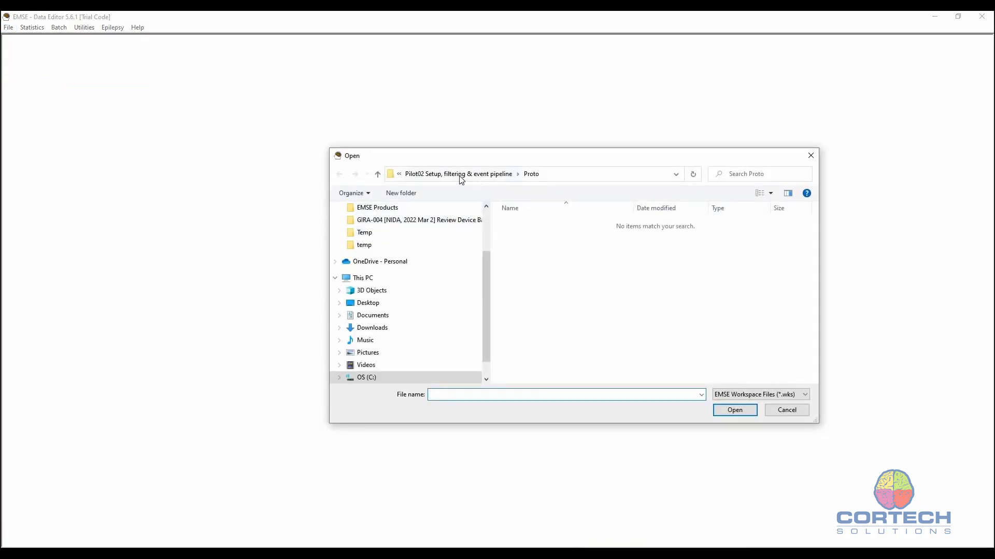
click(430, 180)
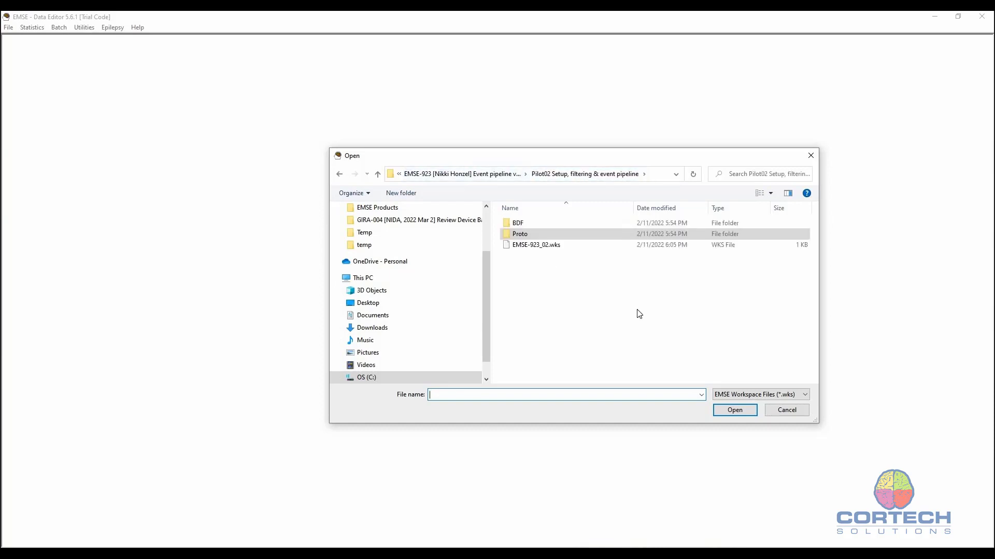
double_click(533, 246)
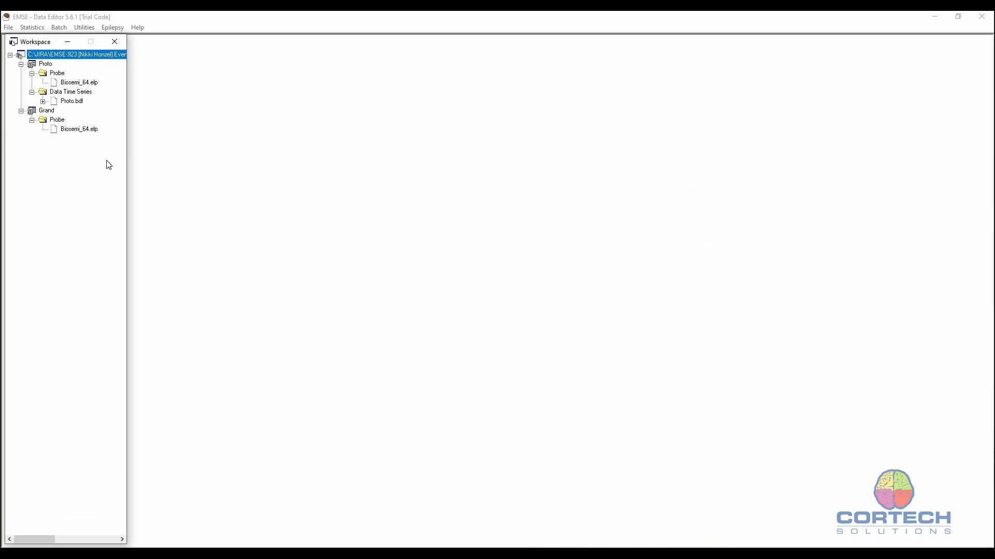
Step: Collapse the Grand group in the workspace tree, leaving the Proto group expanded
click(21, 65)
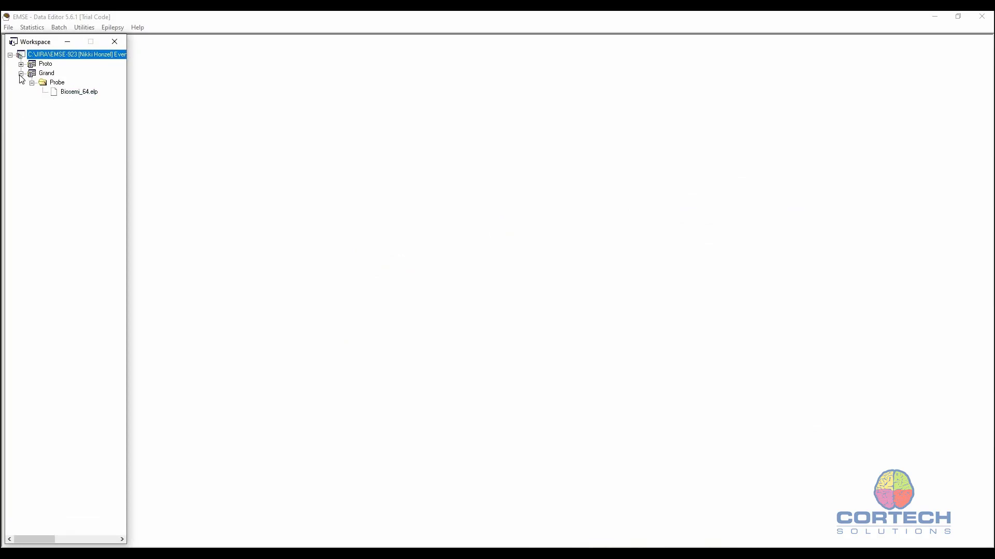
click(21, 74)
click(21, 64)
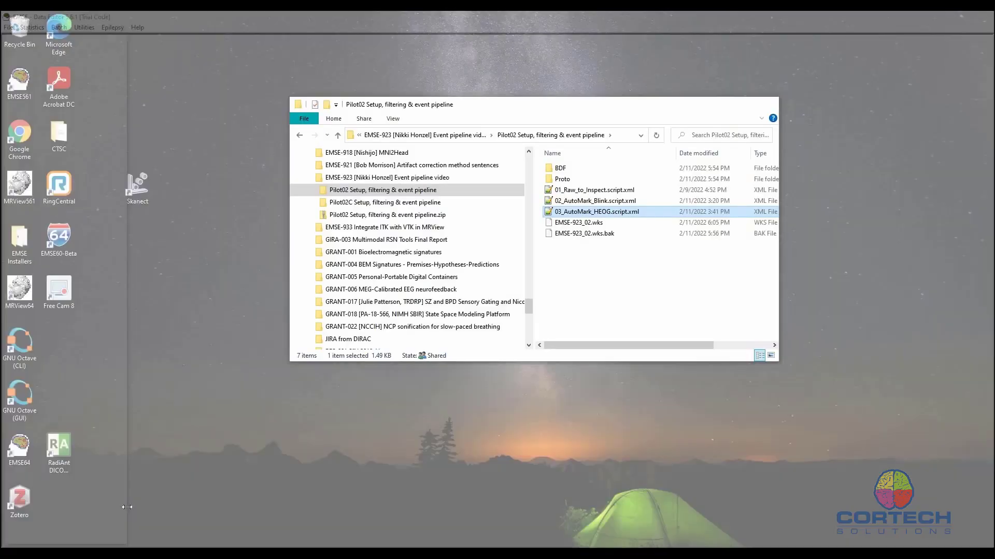
Step: Switch to File Explorer to check the Proto subfolder's files, including Proto.bdf.evt, and minimize the window again
click(126, 507)
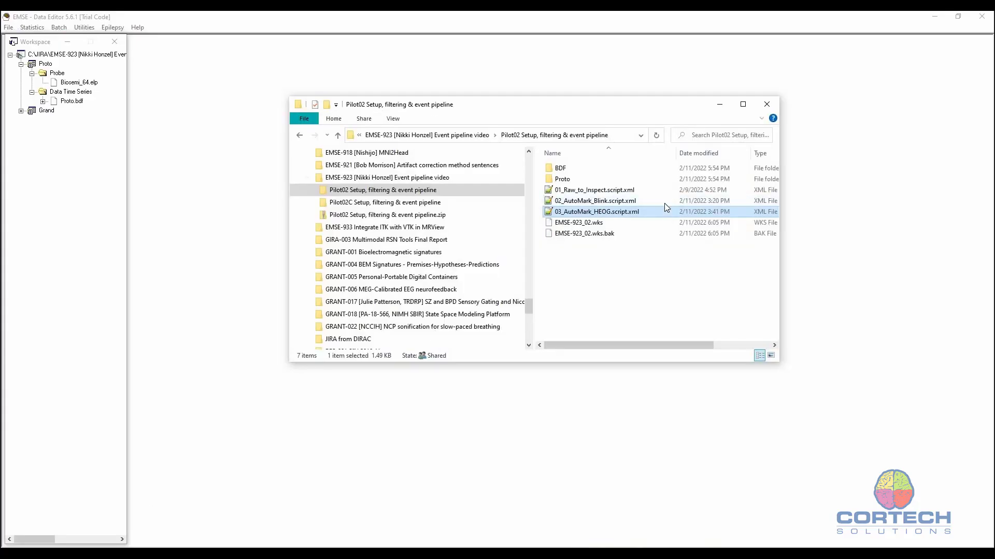
double_click(564, 179)
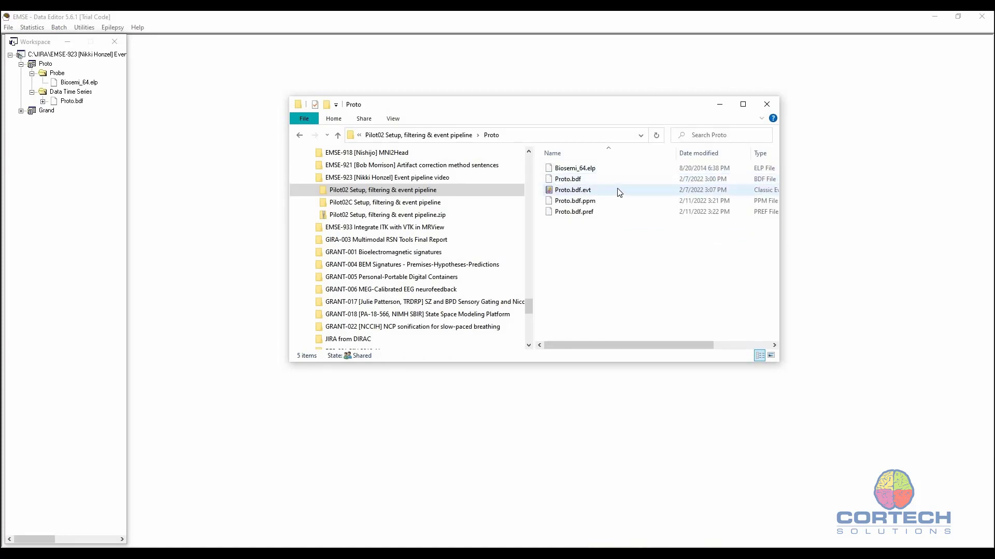
mouse_move(618, 190)
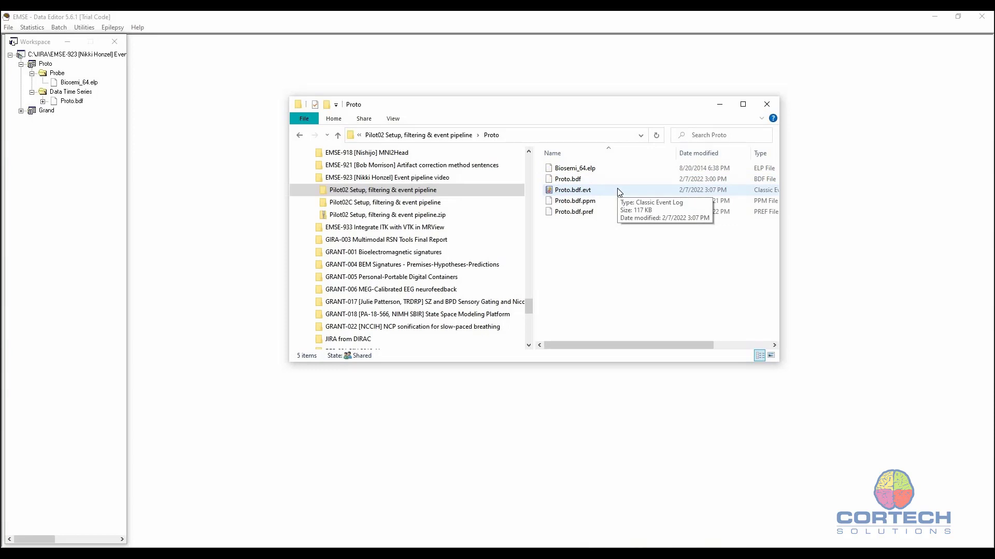
click(716, 108)
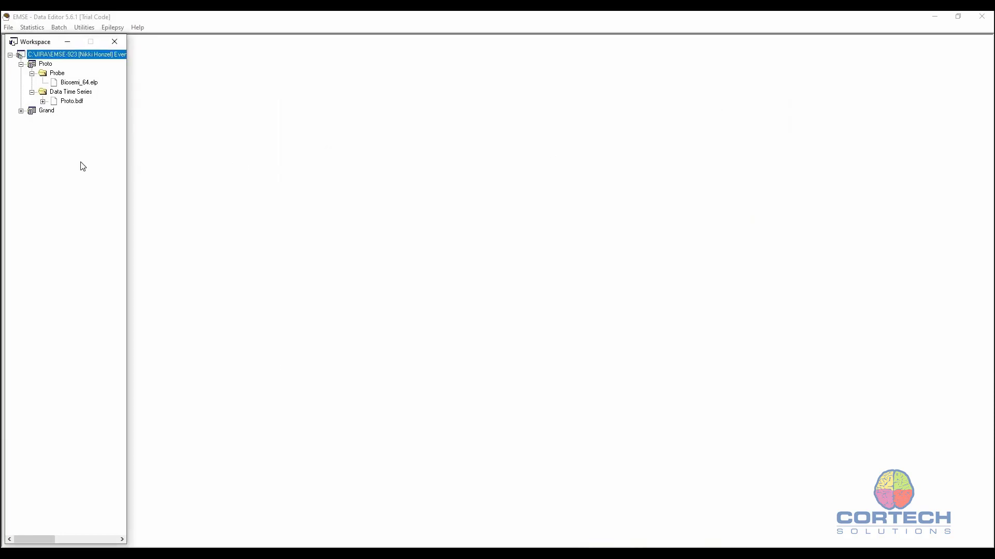
Step: Open the Proto.bdf time series and show the properties of its Probe in PPM preprocessing function
double_click(71, 103)
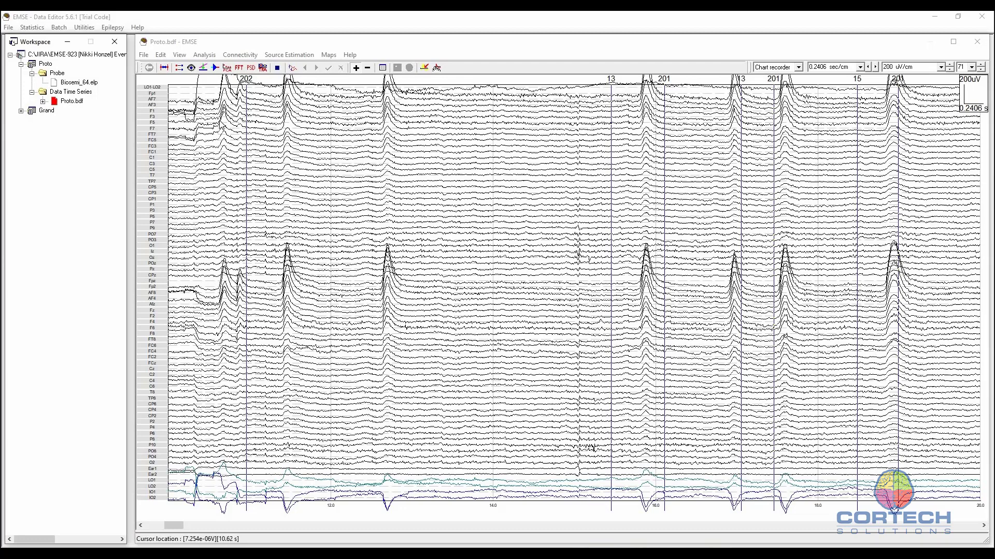
click(215, 68)
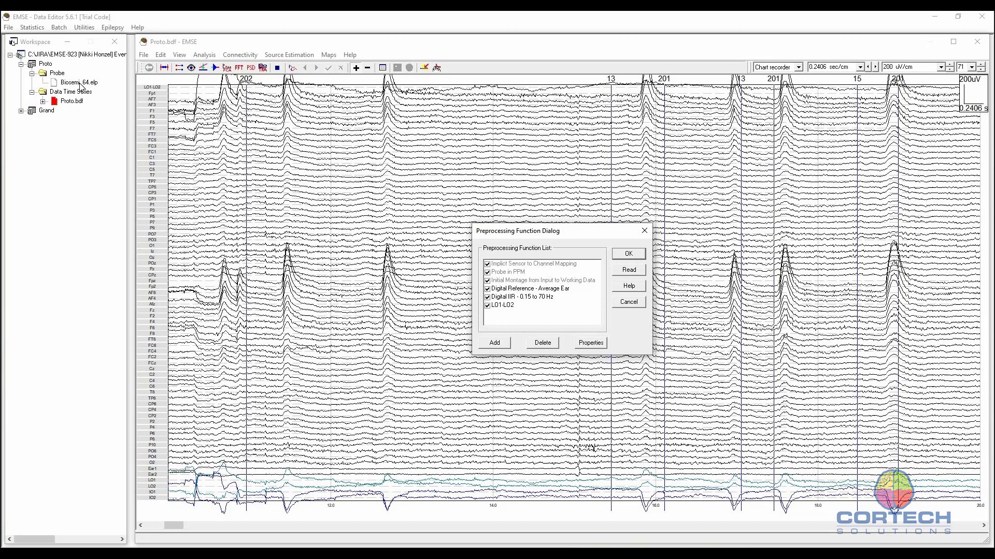
click(510, 273)
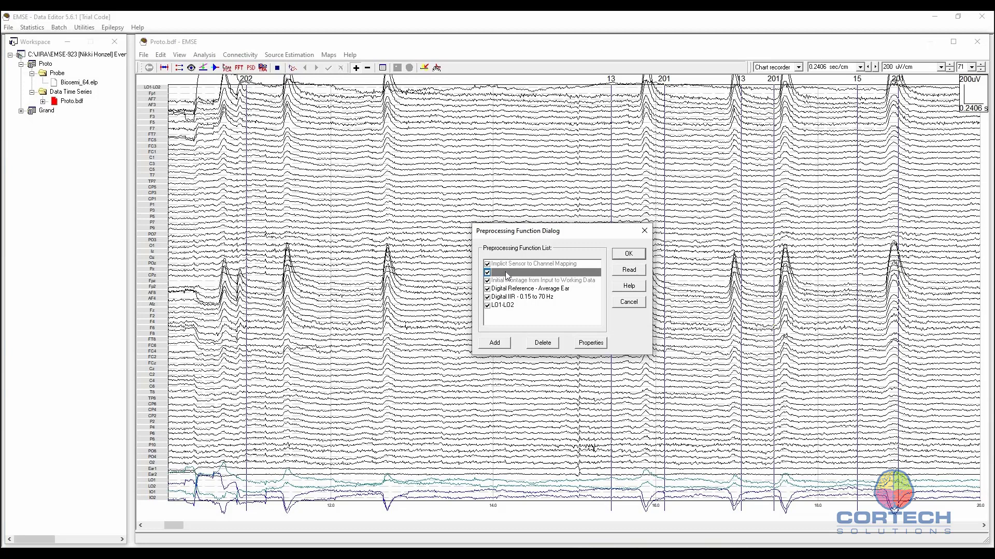
click(591, 343)
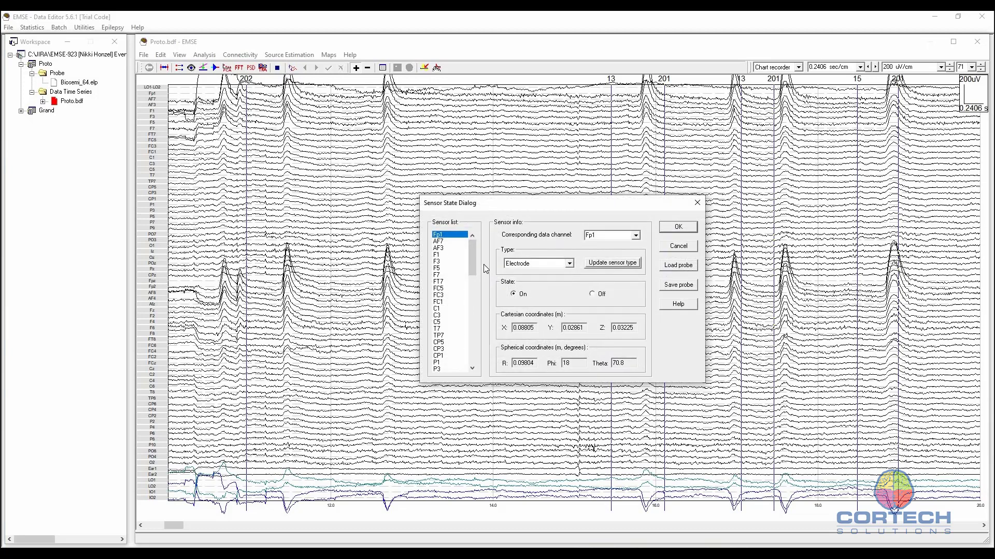
Step: Review the data channel, type and coordinates of the probe sensors from AF7 through FC3, and close the sensor properties
click(440, 242)
click(441, 249)
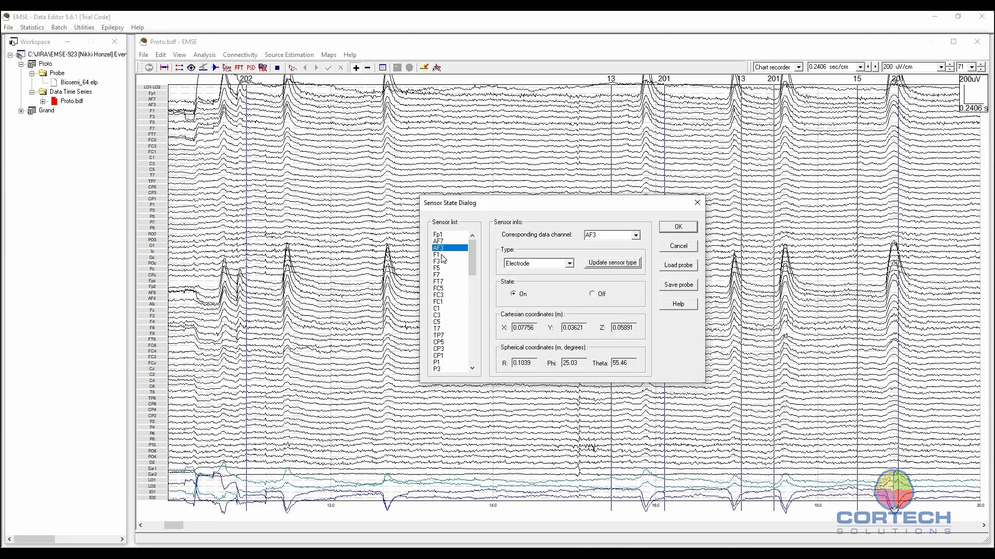
click(441, 255)
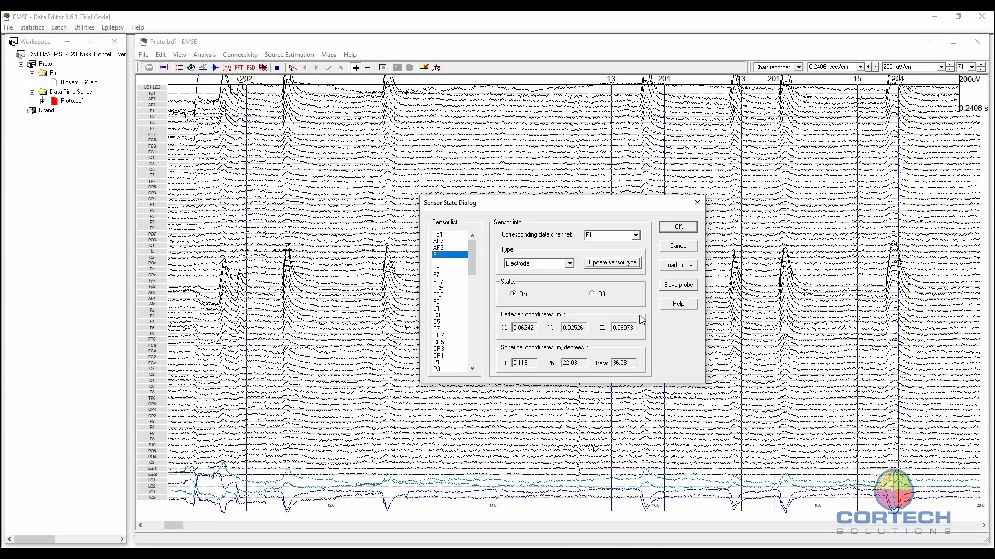
click(437, 264)
click(437, 269)
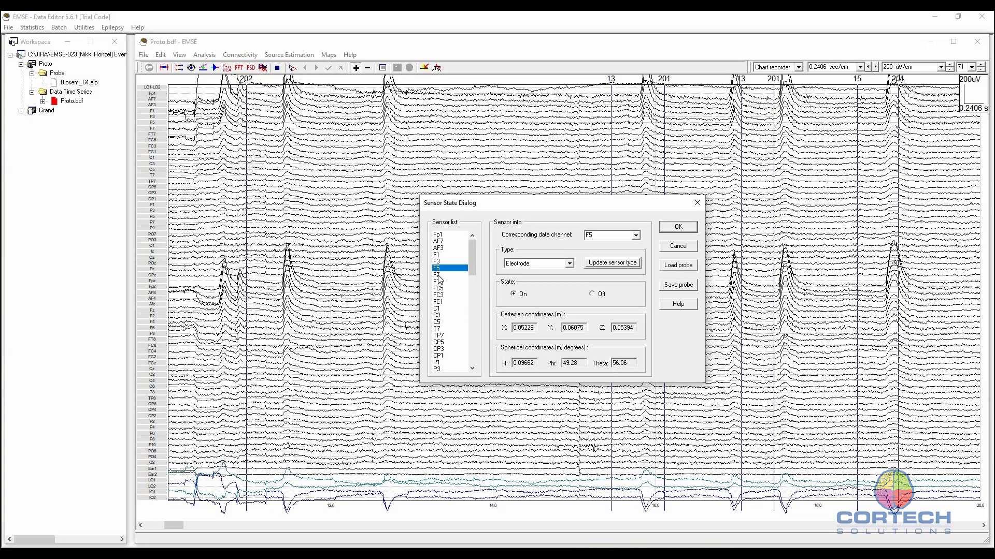
click(440, 275)
click(439, 282)
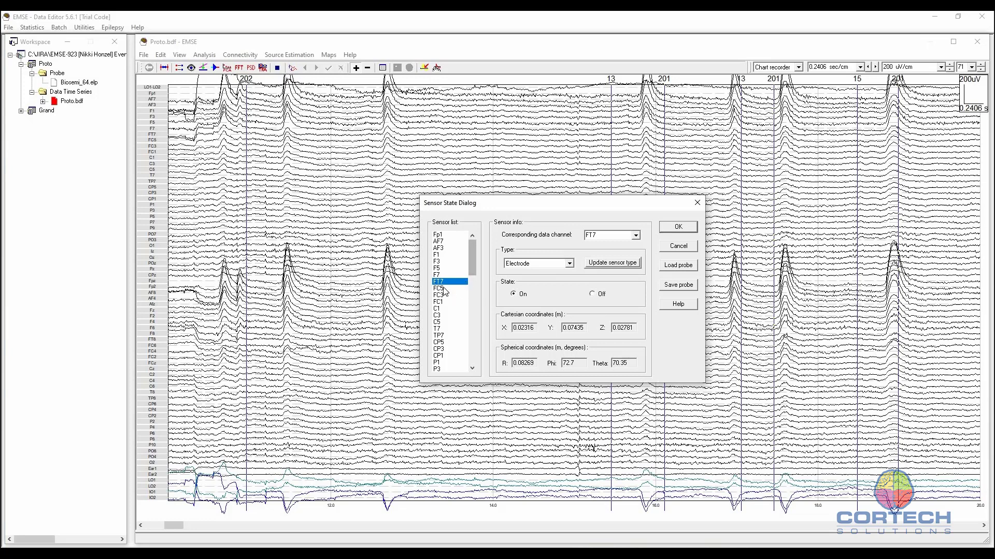
click(444, 289)
click(445, 296)
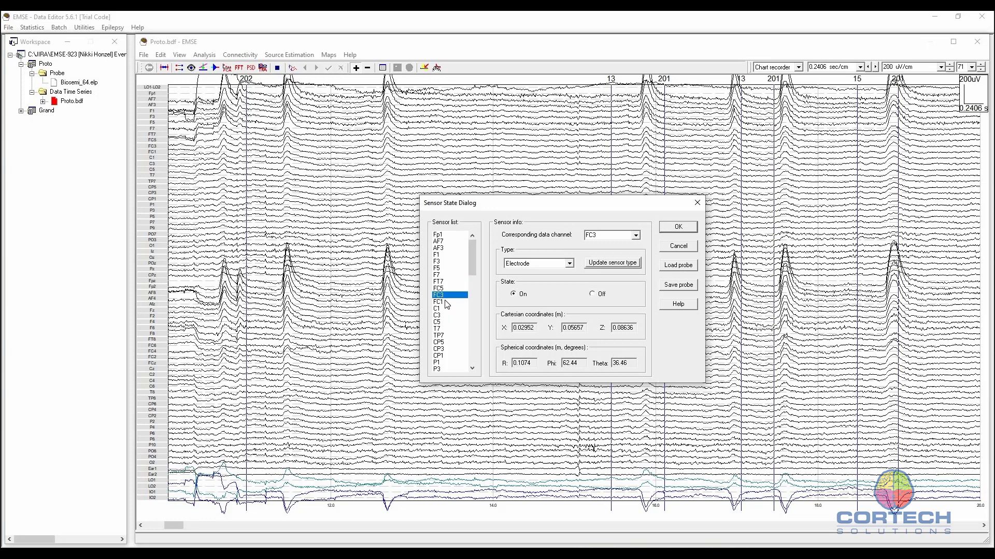
click(675, 228)
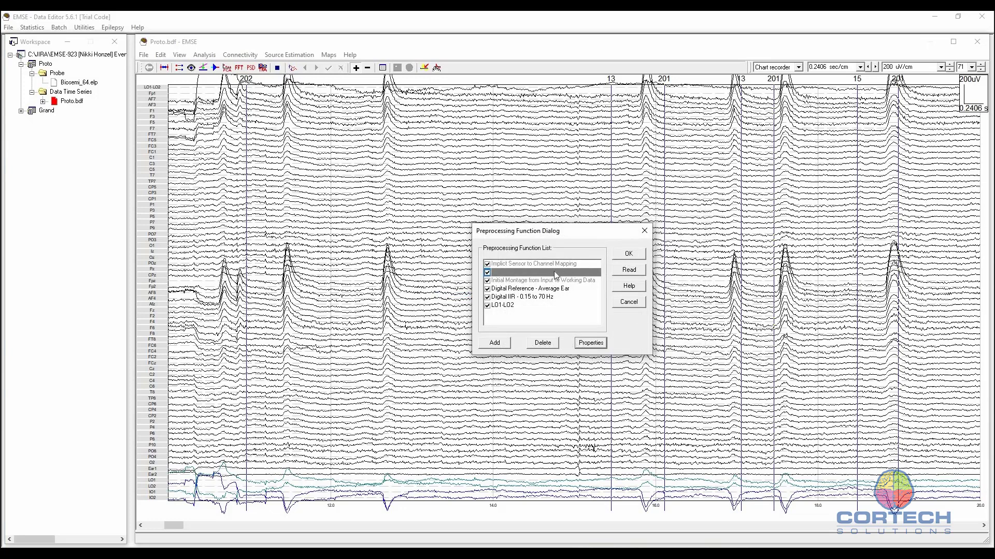
Step: Look through the Digital Reference, Digital IIR and LO1-LO2 entries in the preprocessing function list, and close it without changes
click(538, 290)
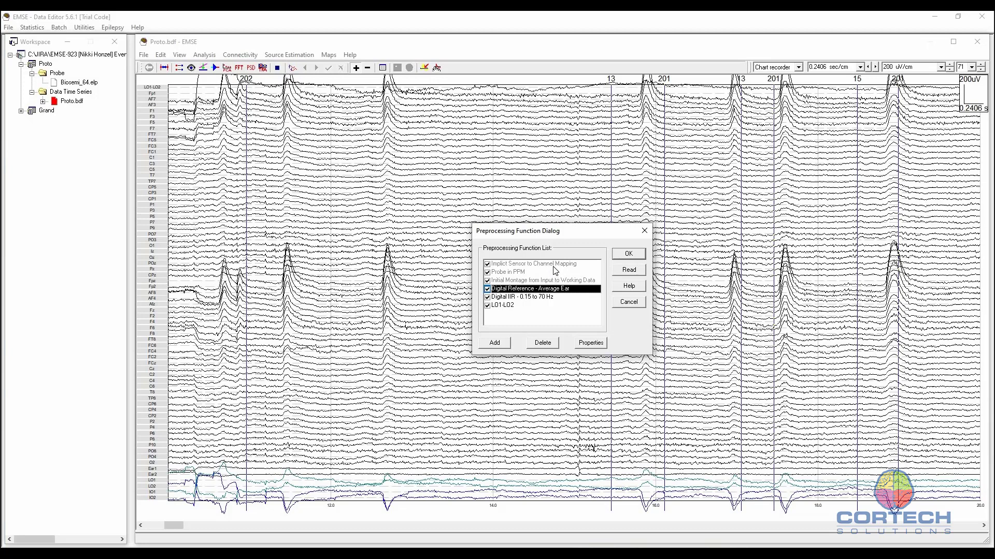
click(520, 300)
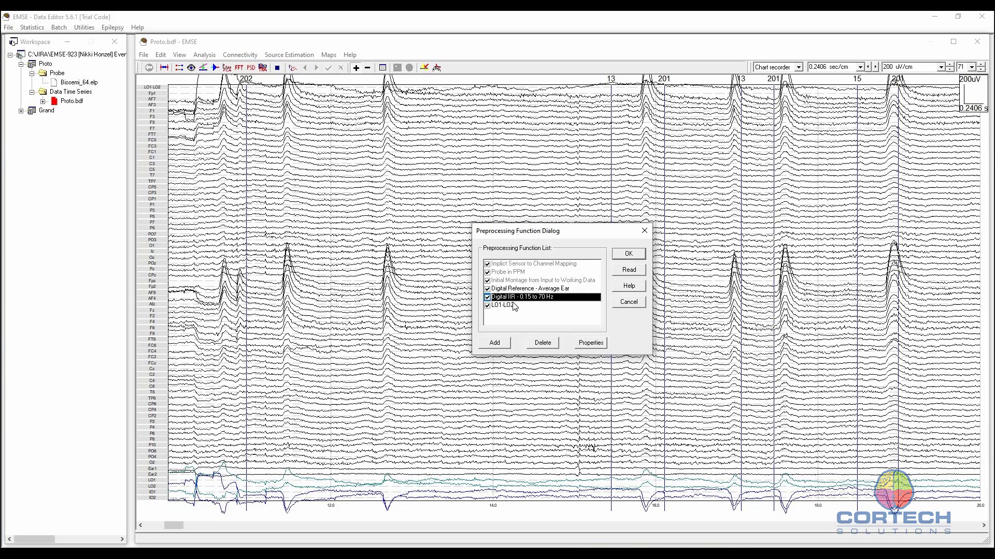
click(509, 306)
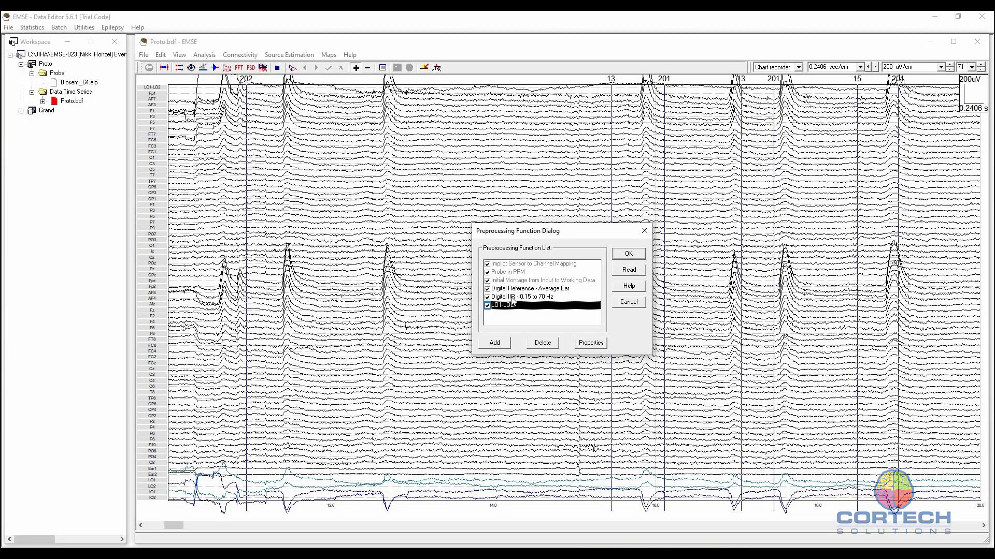
click(524, 298)
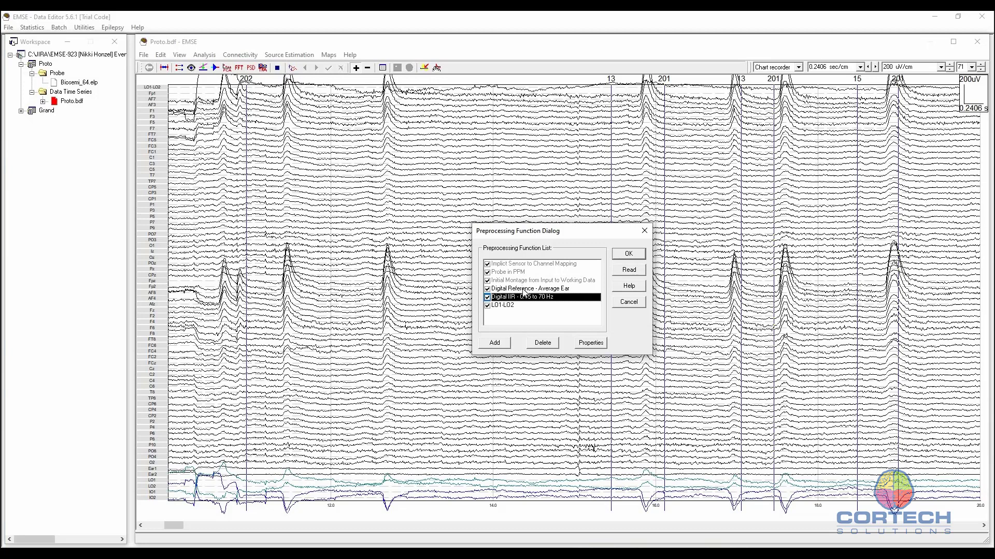
click(524, 289)
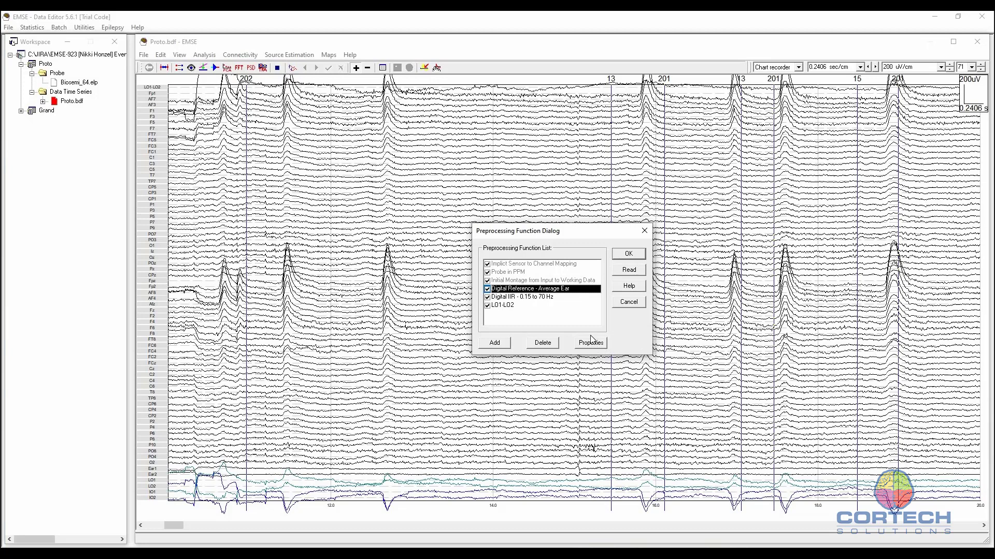
click(633, 303)
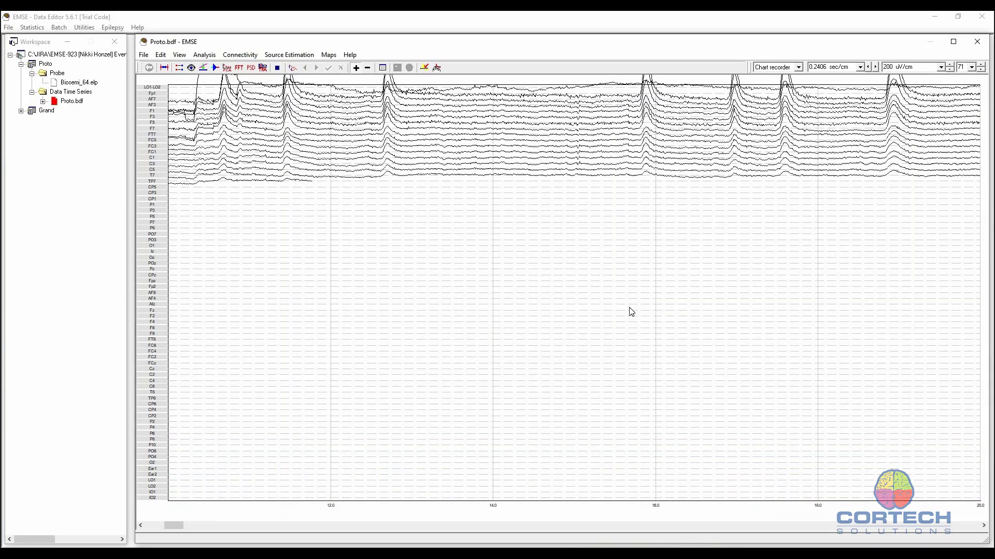
Step: Review the on/off states of all Proto.bdf channels through the end of the channel list, narrowing the Name column, and cancel
click(164, 54)
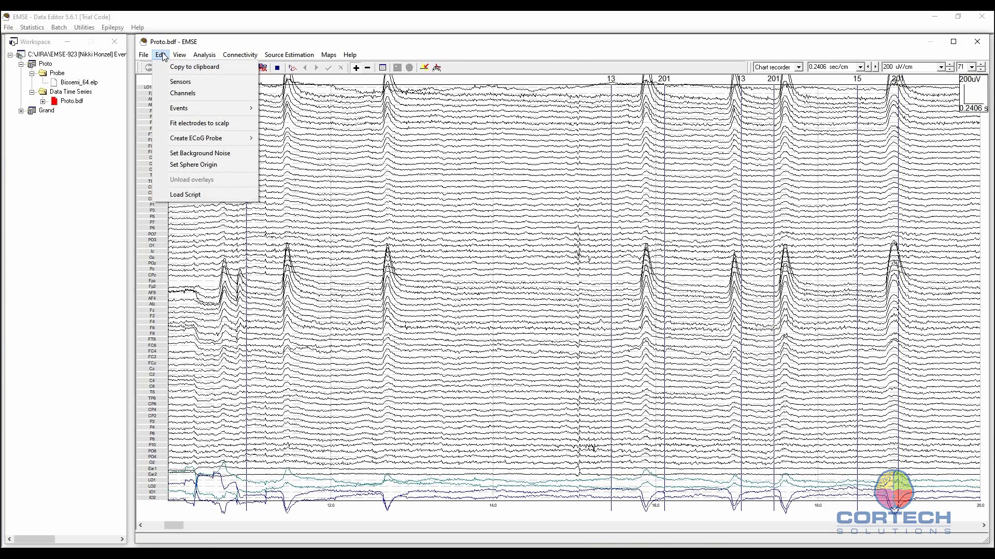
click(186, 94)
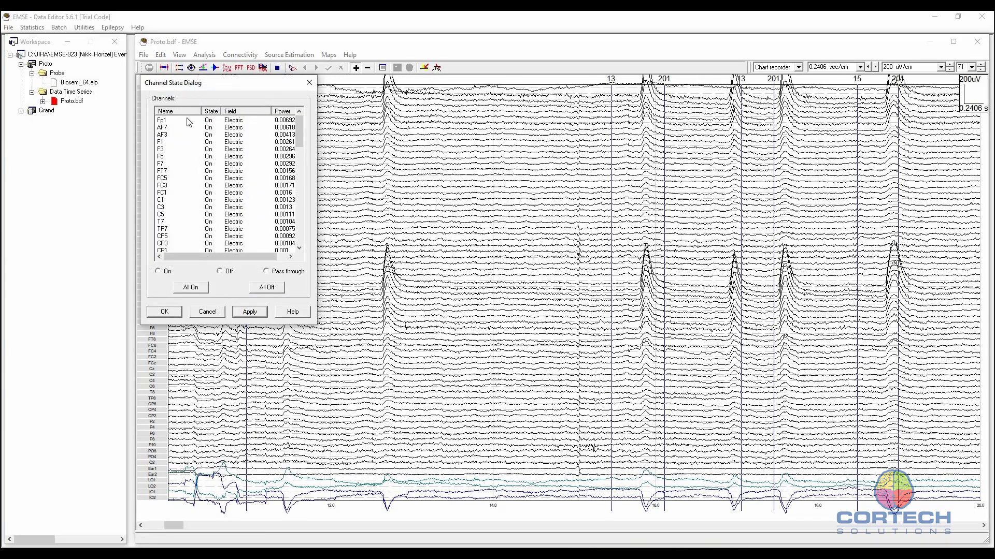
drag(201, 111, 185, 110)
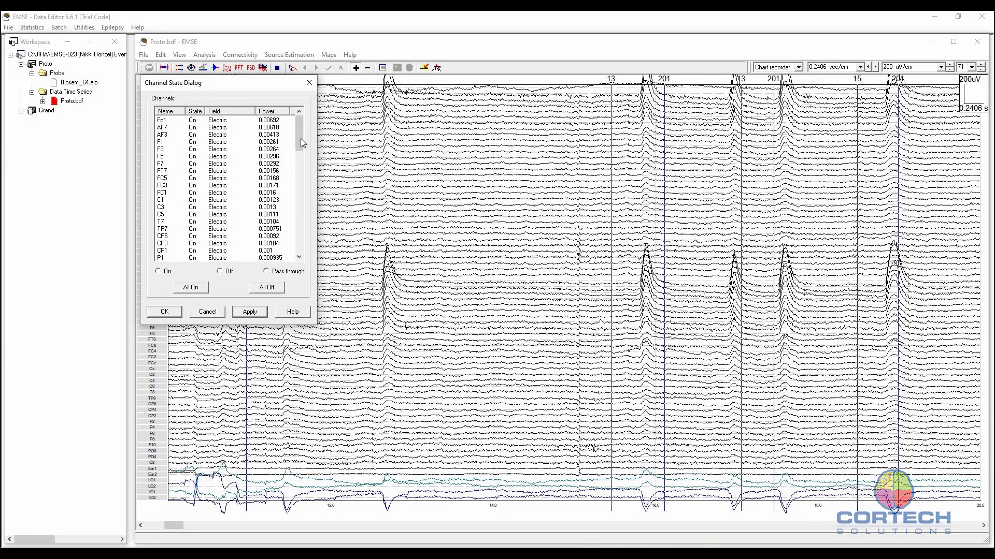
drag(299, 130, 297, 245)
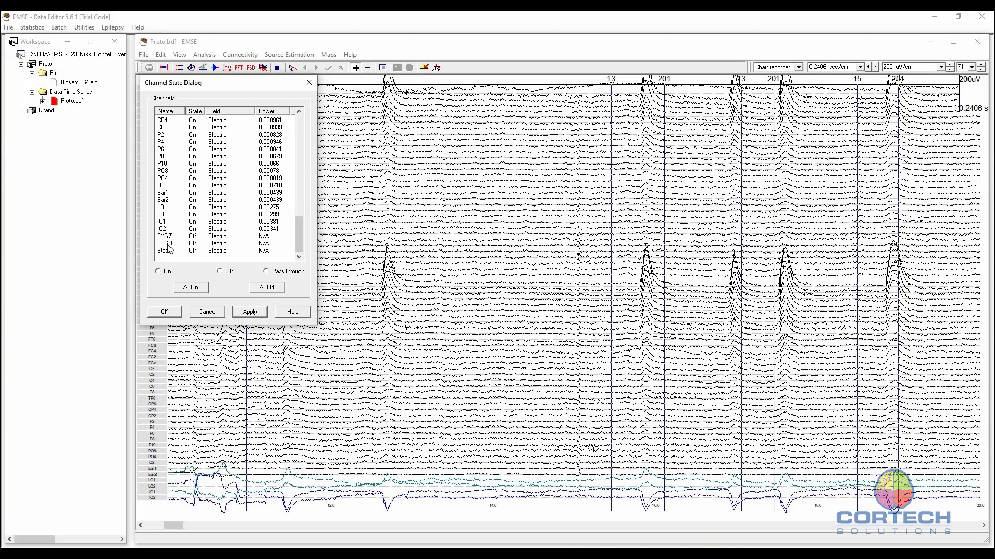
click(218, 314)
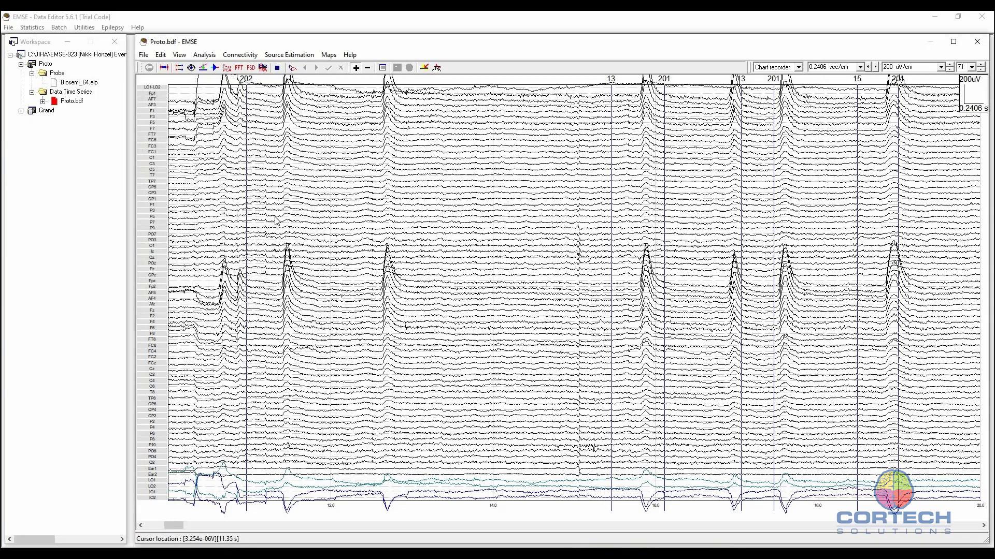
Step: Reopen the preprocessing function list and inspect the channels included in the Digital Reference - Average Ear function, leaving them unchanged
click(216, 71)
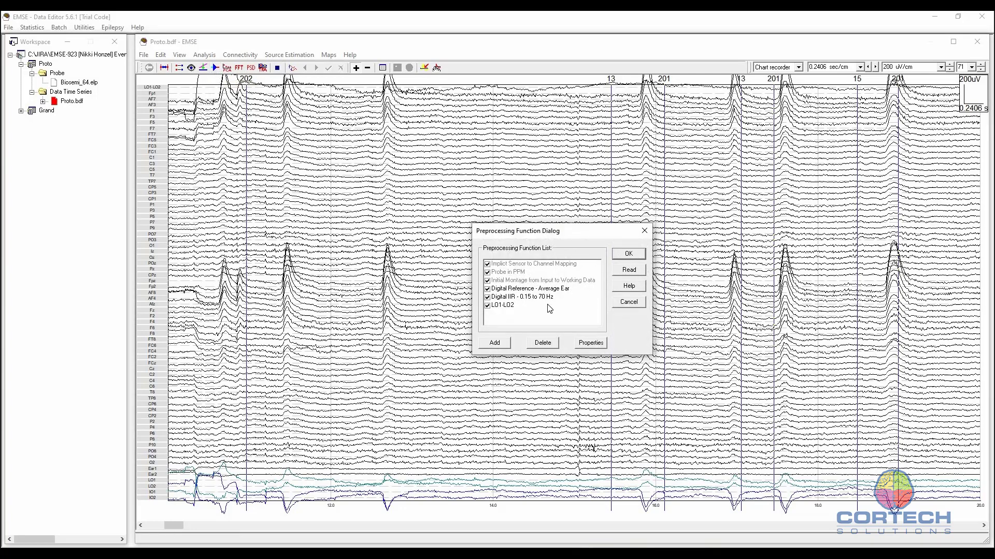
click(513, 289)
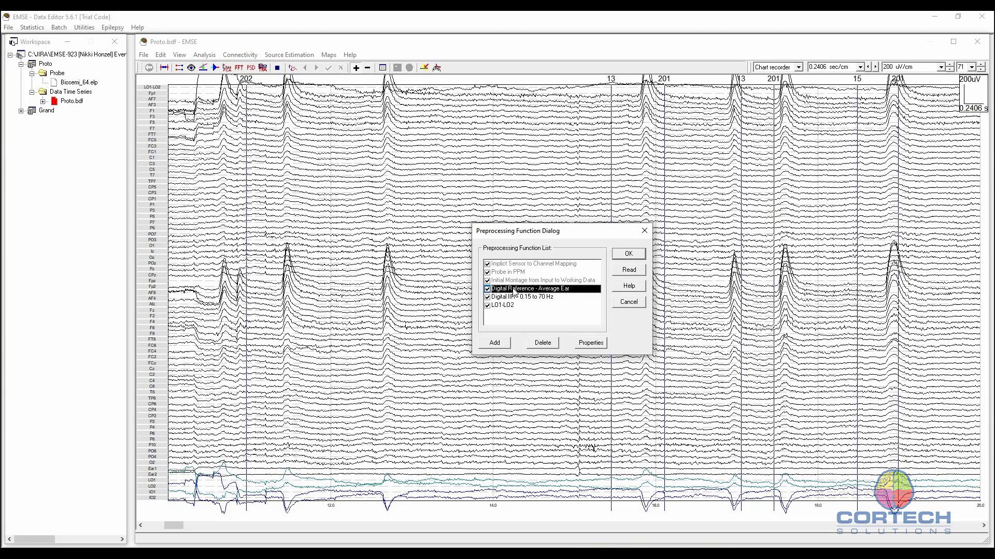
click(591, 343)
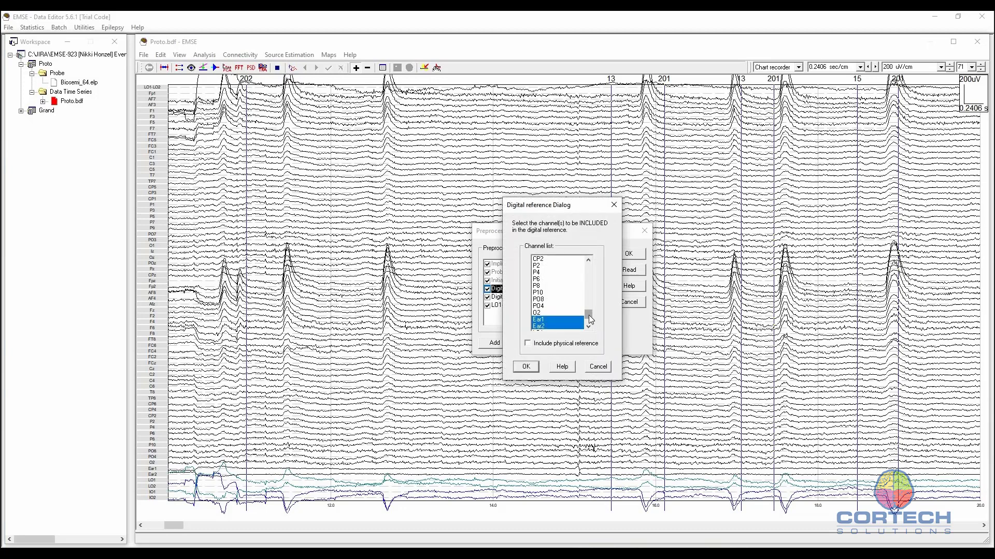
drag(591, 319, 591, 323)
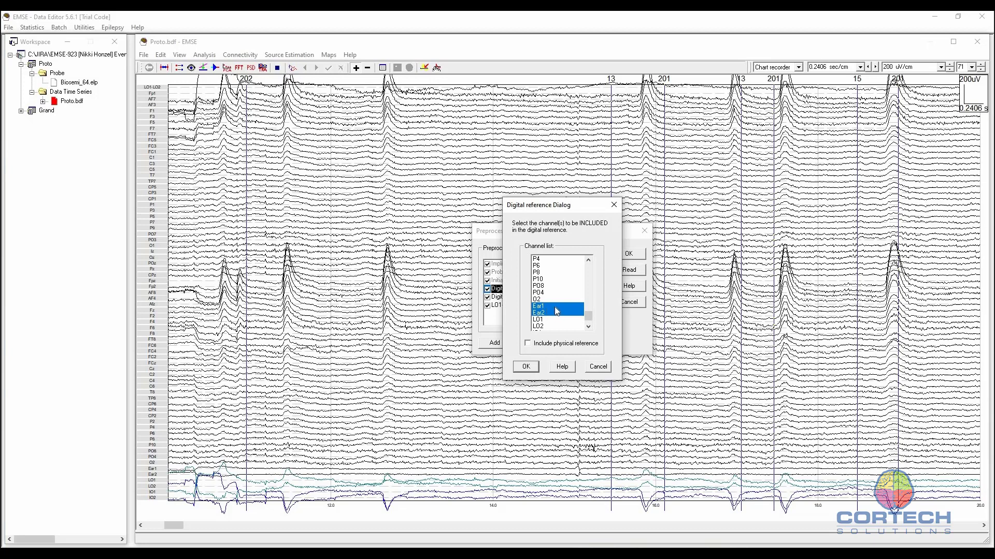
click(588, 324)
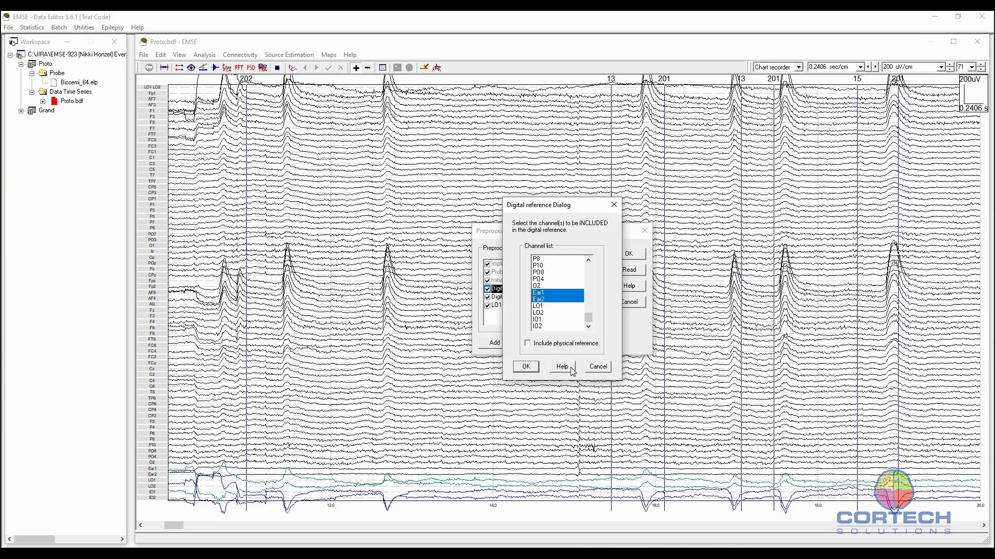
click(601, 368)
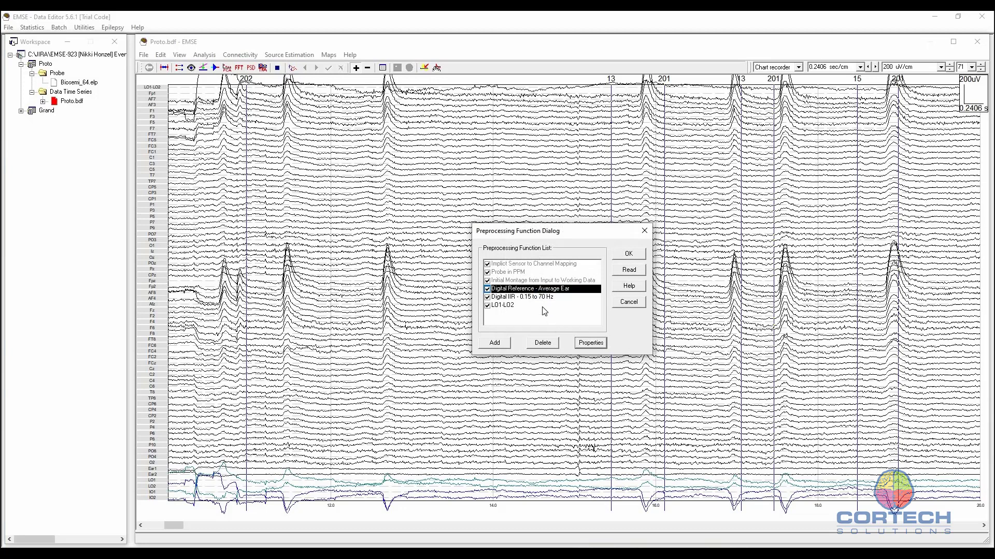
Step: Inspect the Digital IIR function's filter settings, select the LO1-LO2 entry, and close the preprocessing list without changes
click(504, 300)
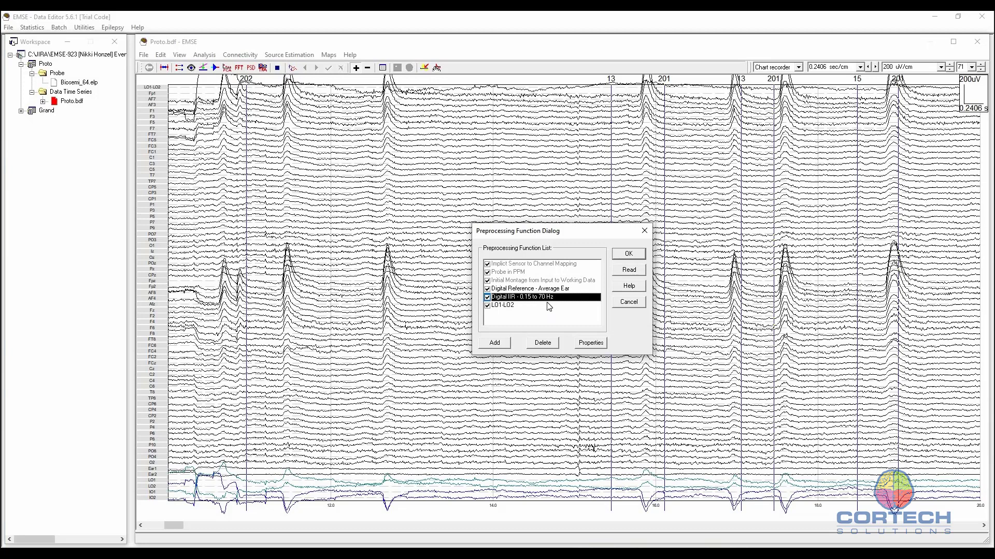
click(596, 344)
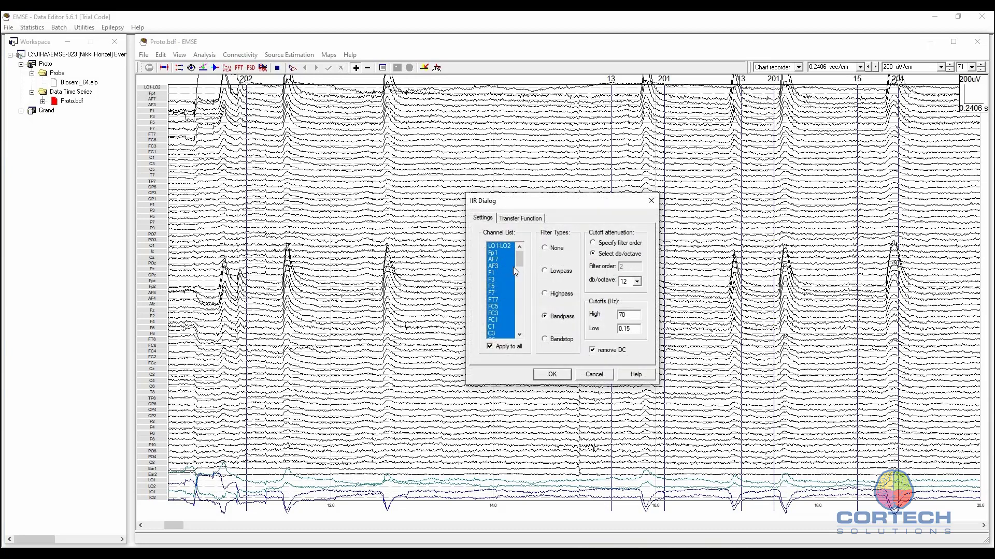
mouse_move(520, 259)
mouse_down()
mouse_move(519, 324)
mouse_move(524, 254)
mouse_up()
click(598, 376)
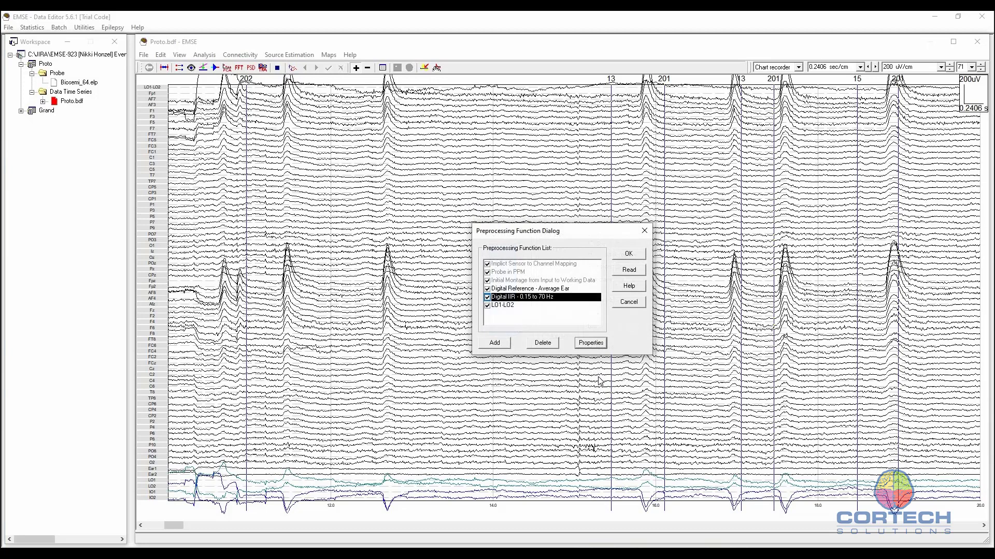
click(513, 308)
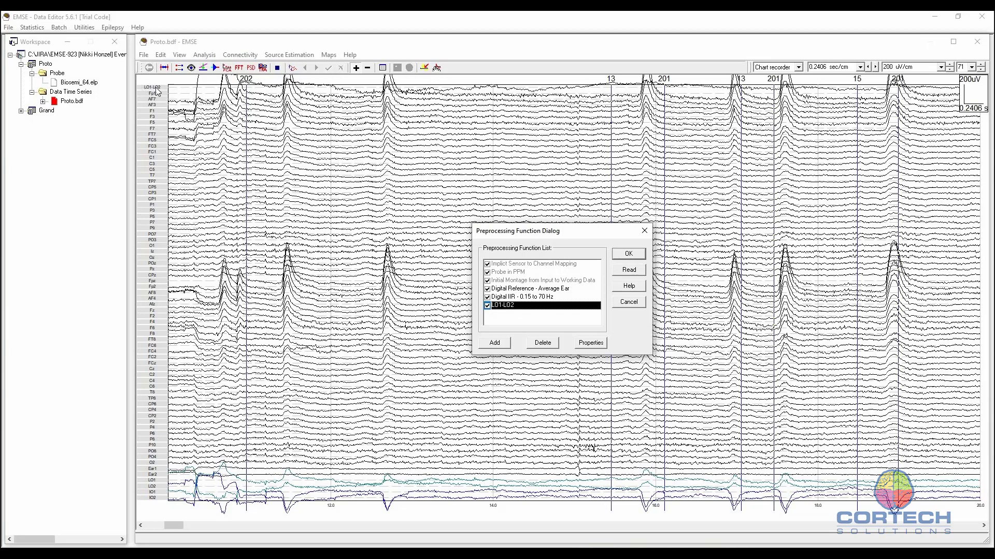
click(628, 302)
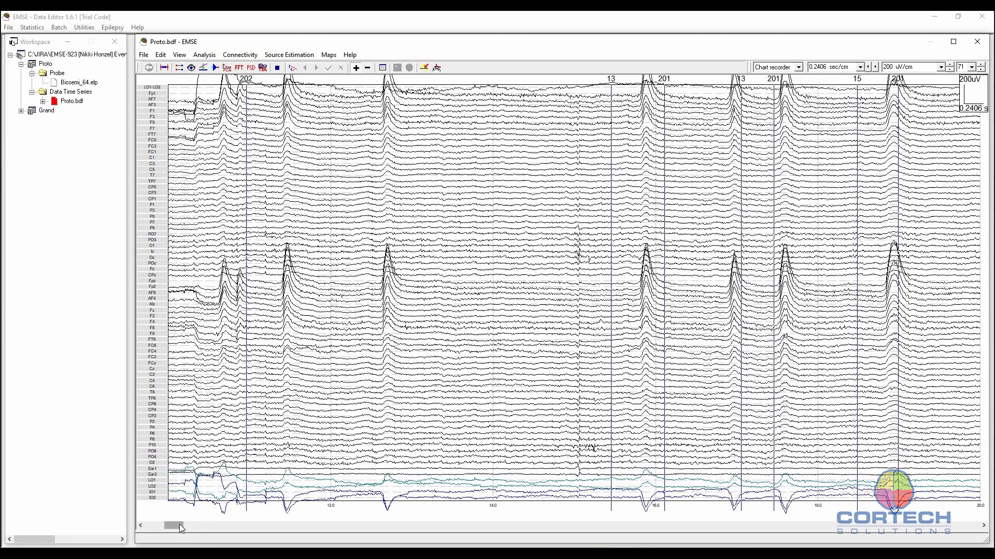
Step: Switch to File Explorer to check the Proto.bdf.pref file in the Proto folder, and minimize the window again
click(154, 526)
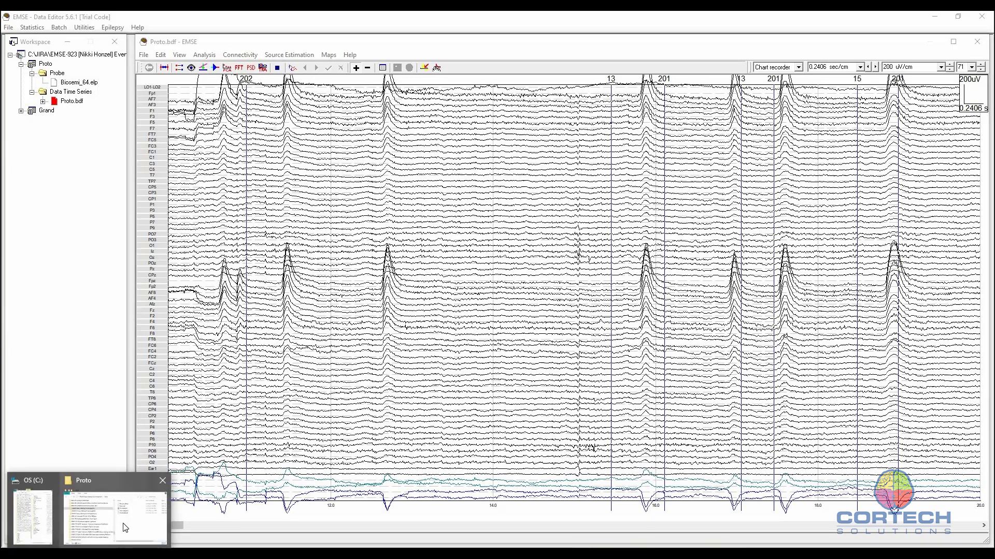
click(149, 500)
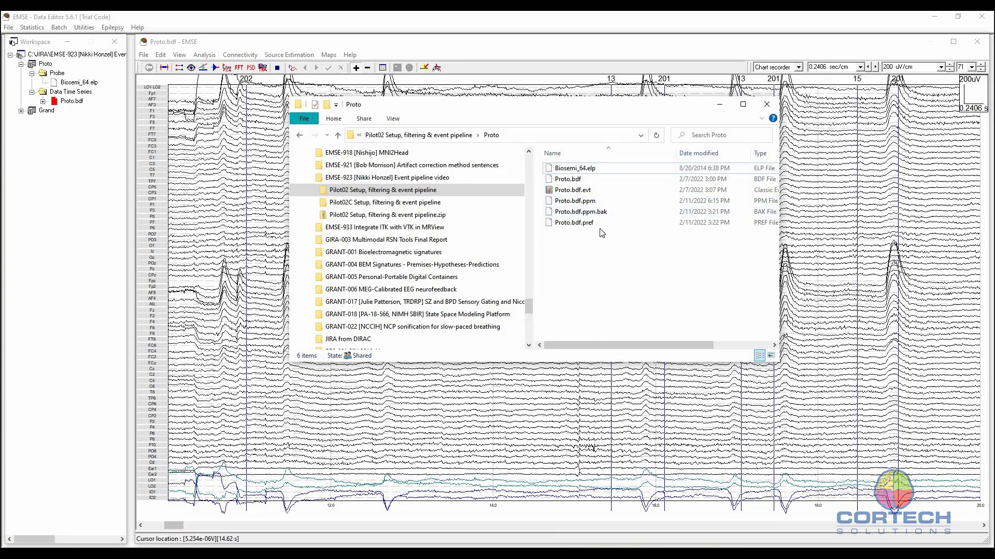
click(614, 224)
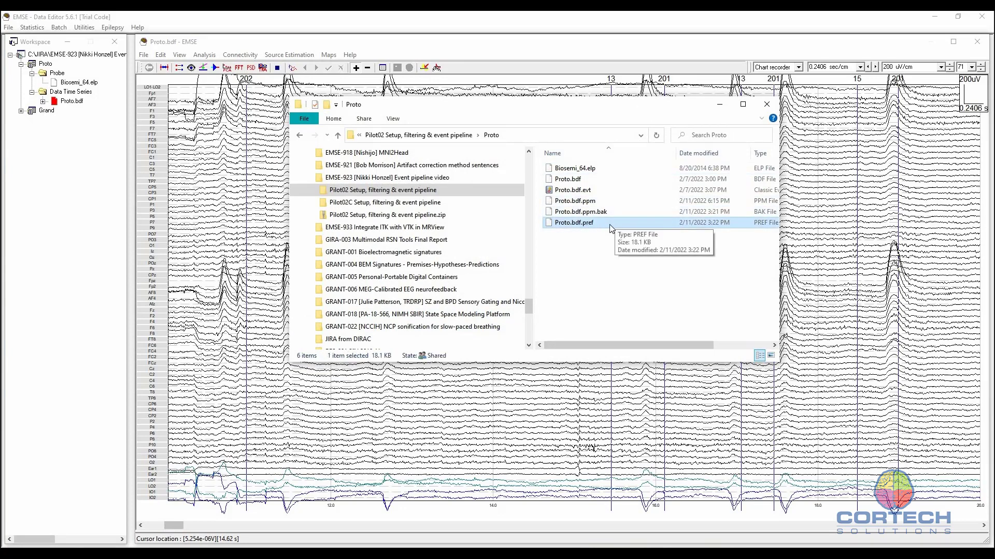
click(720, 105)
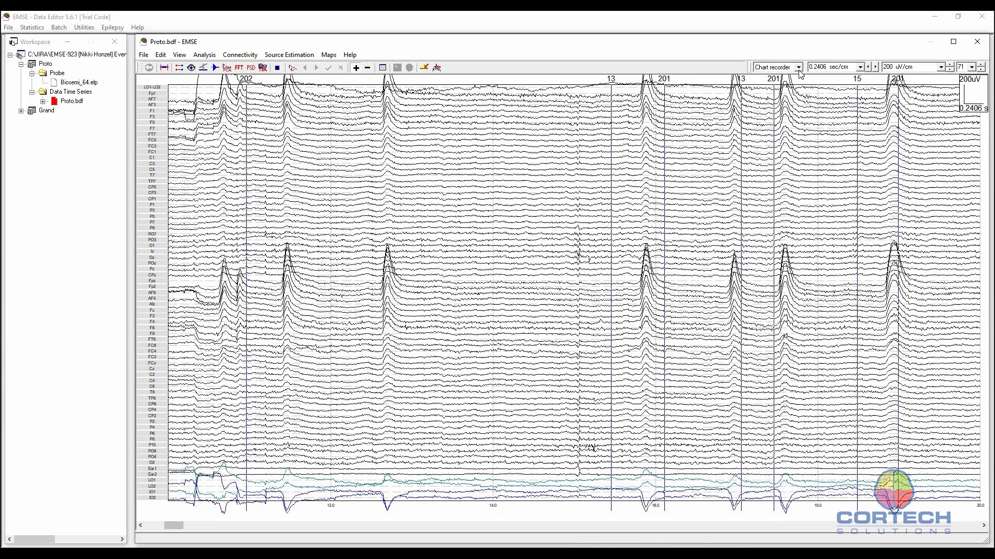
click(893, 66)
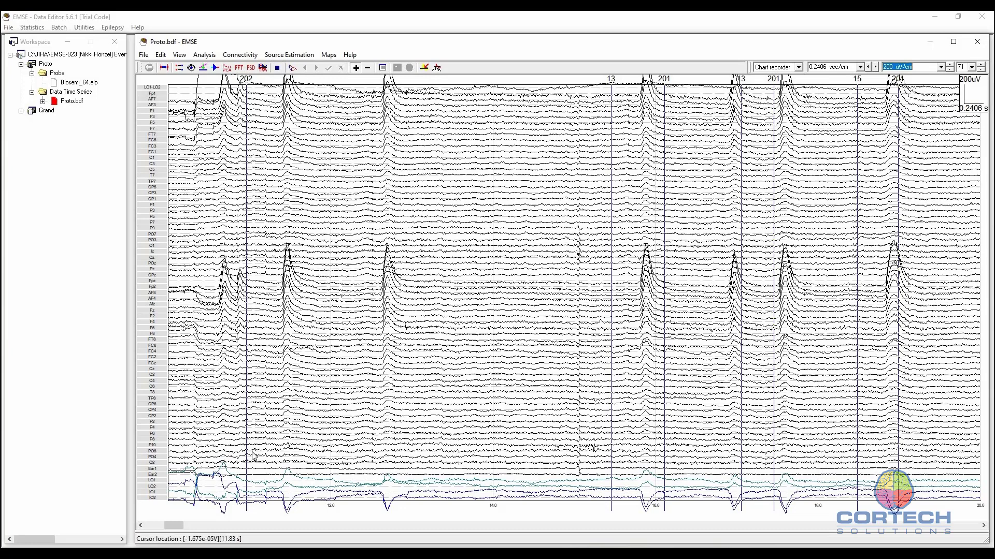
click(175, 526)
drag(154, 525, 152, 526)
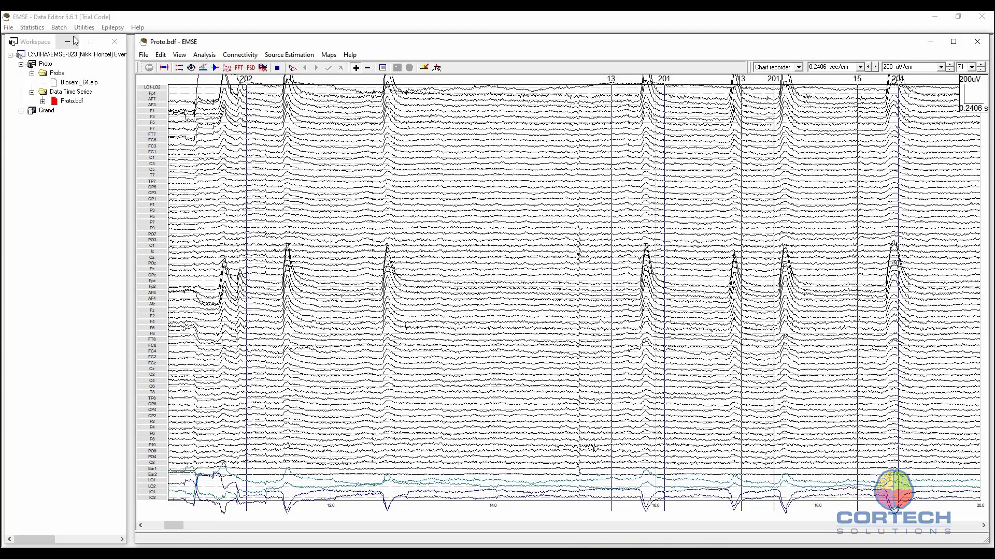
Step: Examine the channel pen colors down to LO1, LO2, IO1 and IO2 in the time series display options, and cancel
click(179, 56)
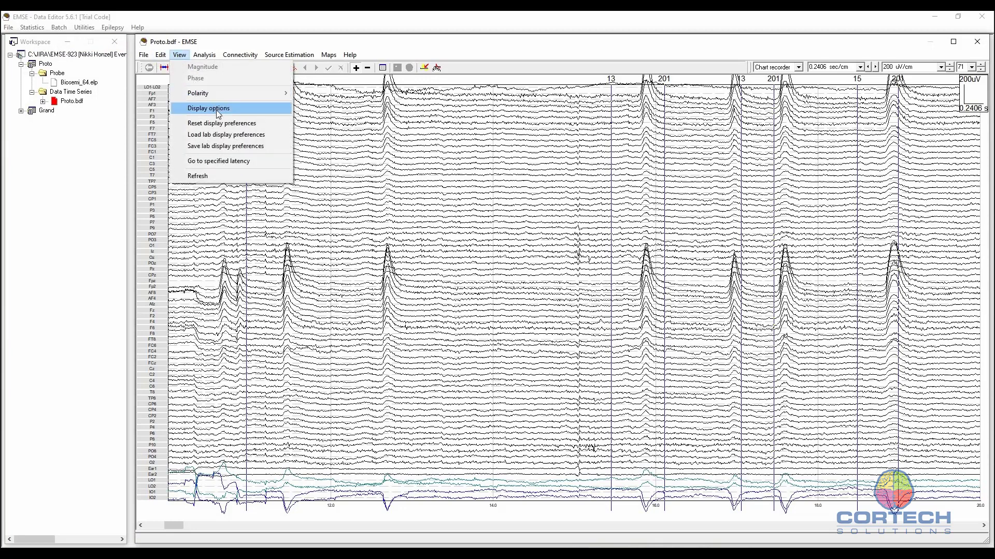
click(216, 109)
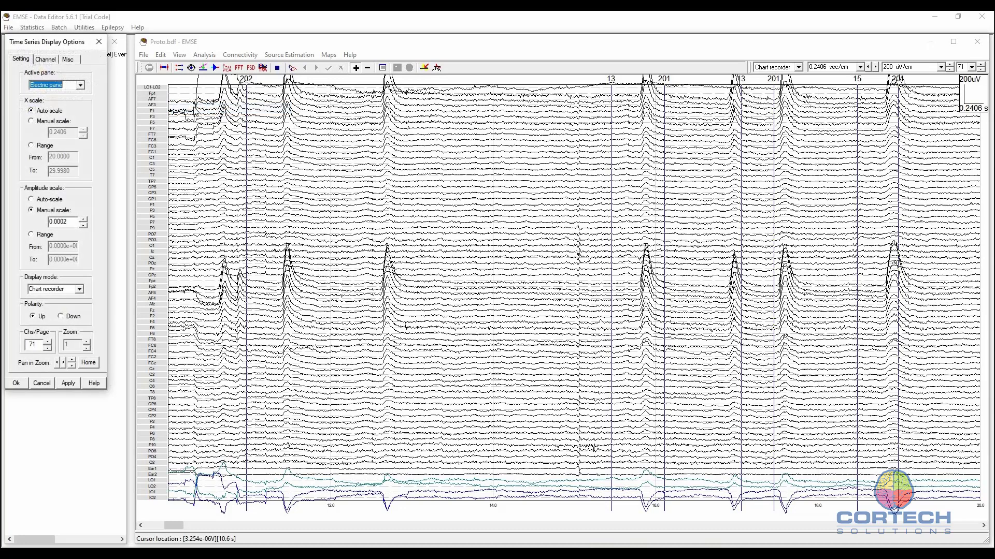
click(44, 60)
drag(97, 111, 98, 270)
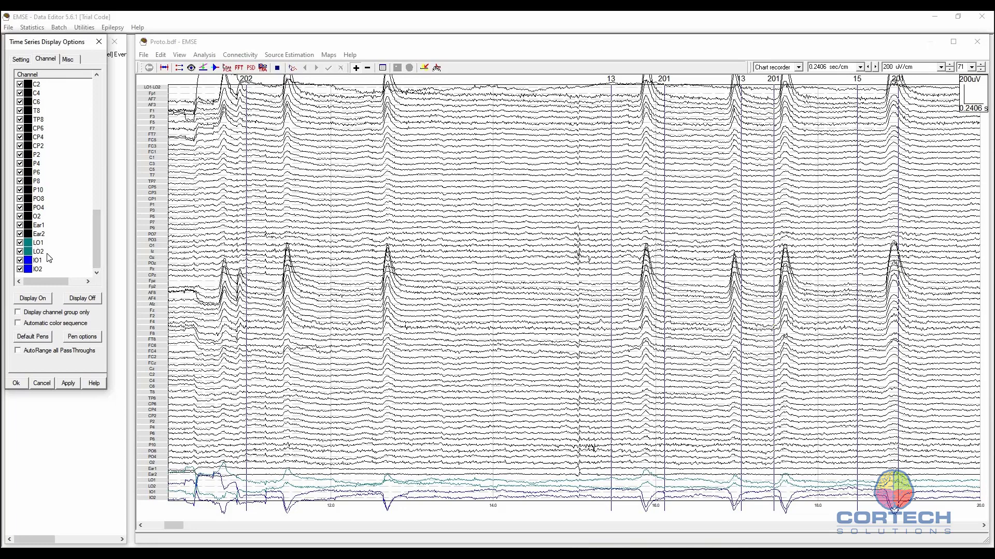
click(44, 386)
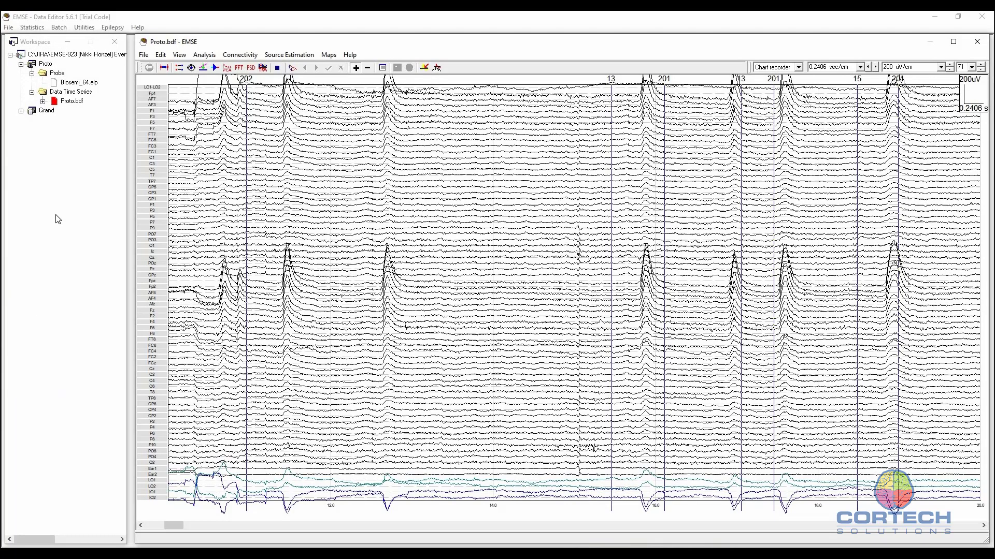
Step: Bring up the available commands for the Proto.bdf time series in the workspace tree
right_click(69, 102)
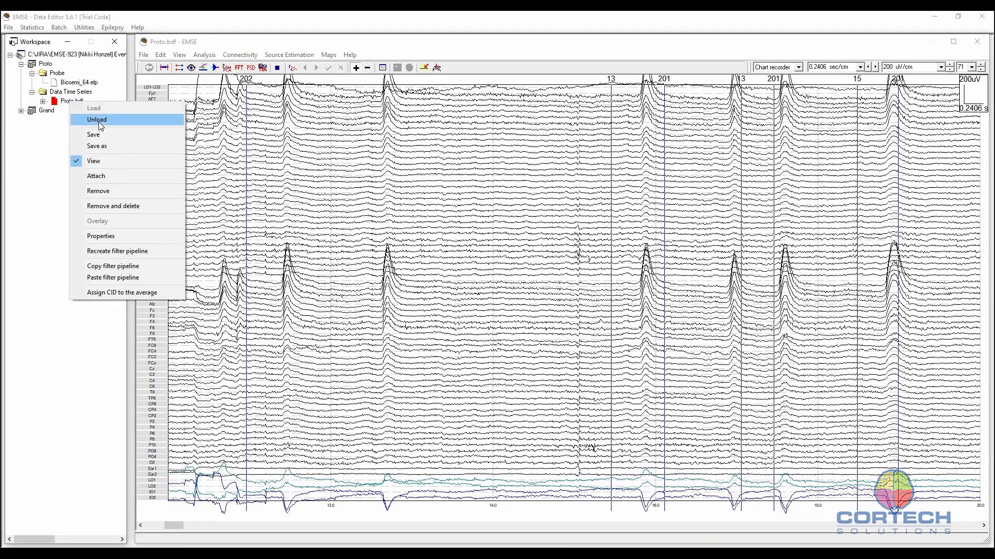